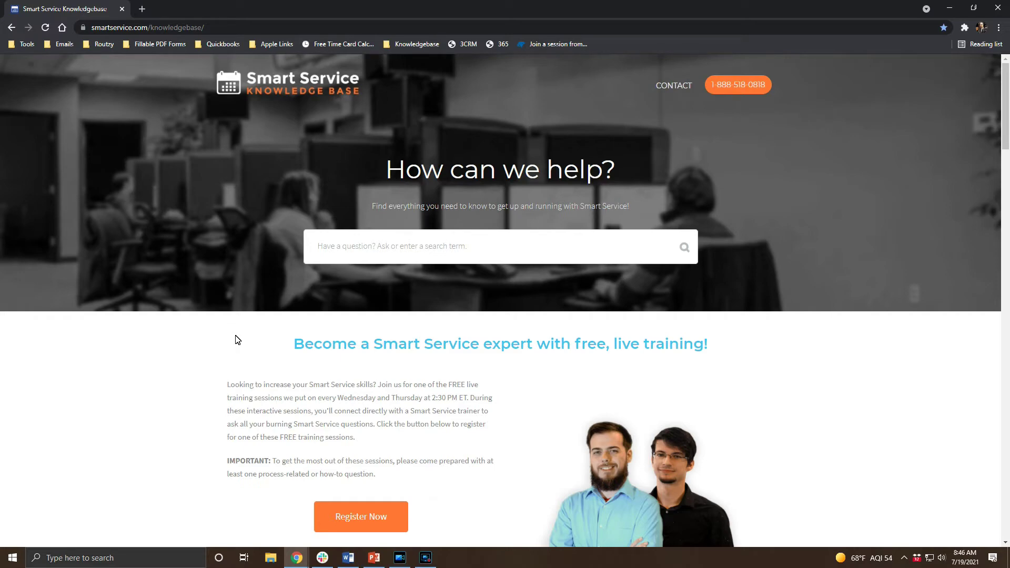
Step: Download the latest Smart Service release, SSXUpdate110.1 (2).exe, from the Knowledge Base
scroll(235, 339, "down", 13)
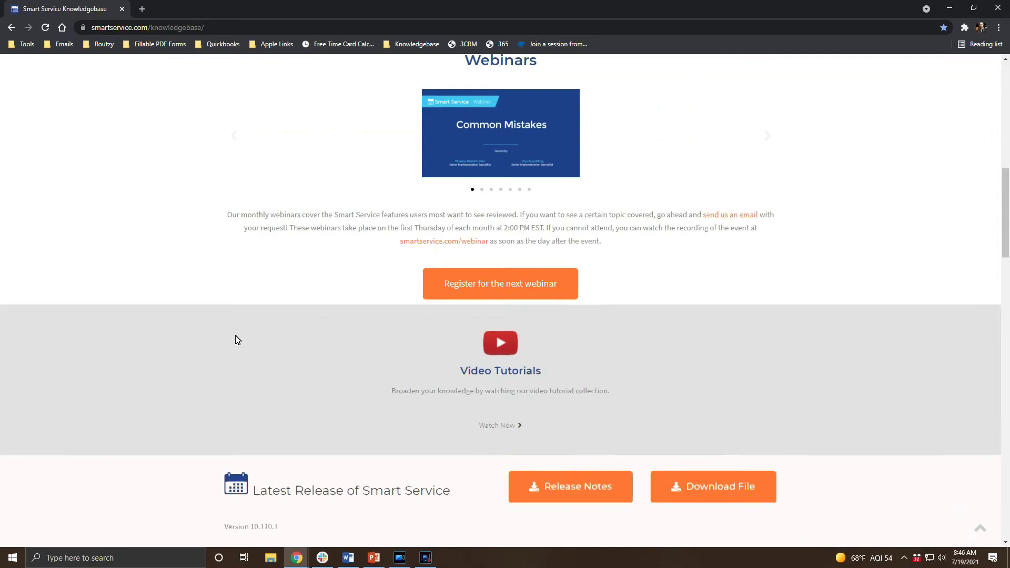
scroll(235, 340, "down", 4)
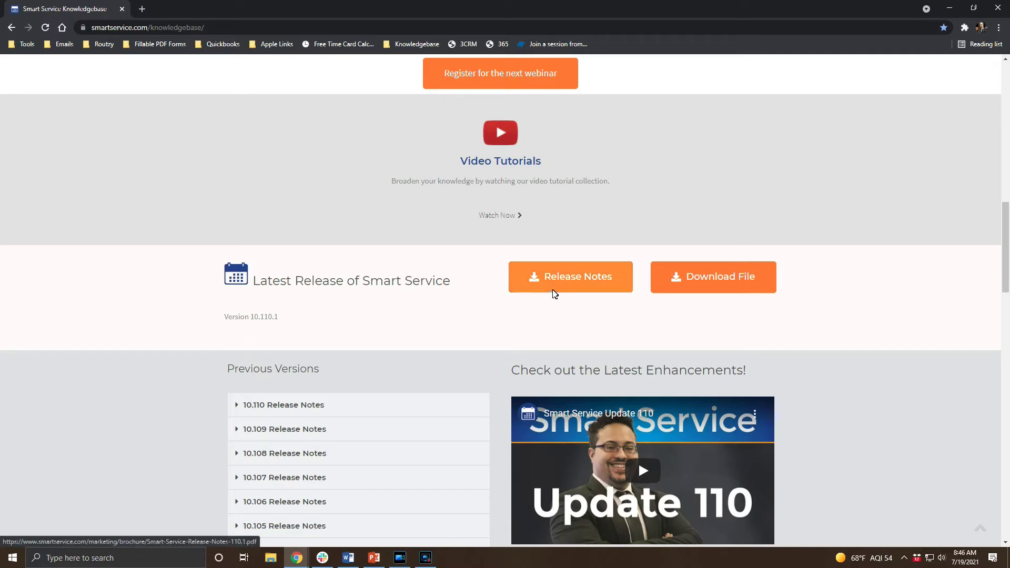
left_click(710, 276)
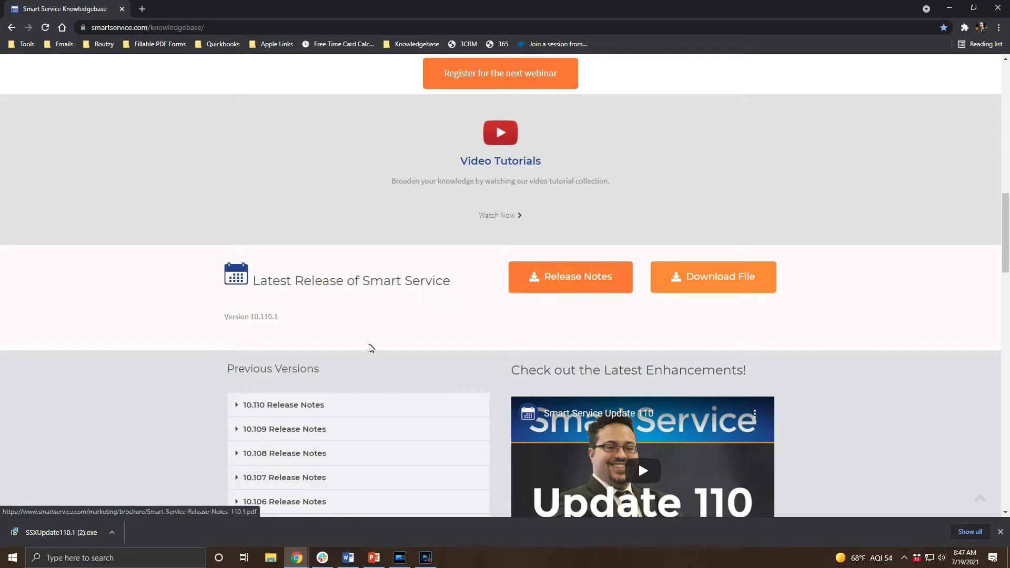
Step: Run the downloaded SSXUpdate110.1 installer, choosing Run anyway past the SmartScreen warning
left_click(86, 532)
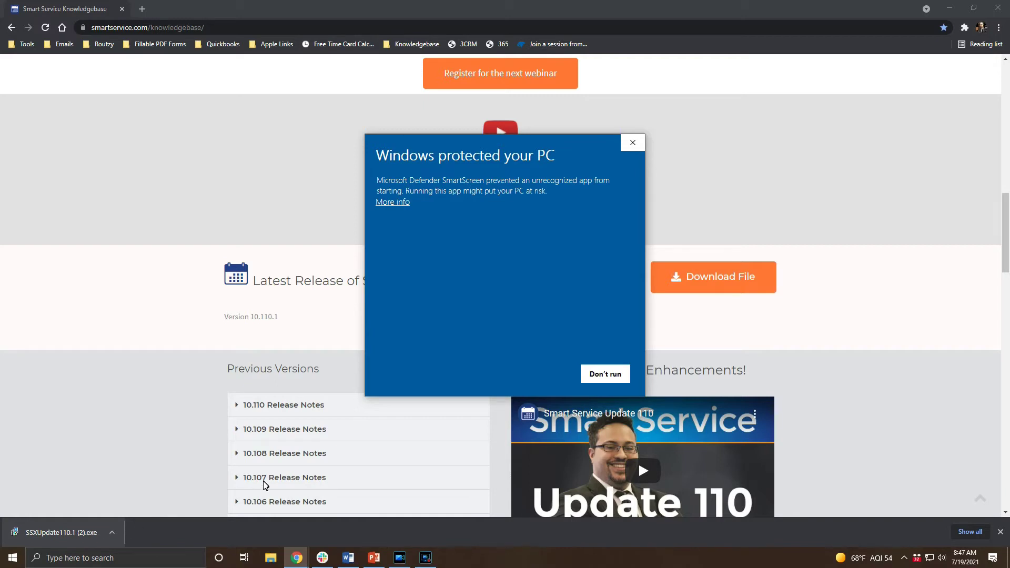
left_click(403, 203)
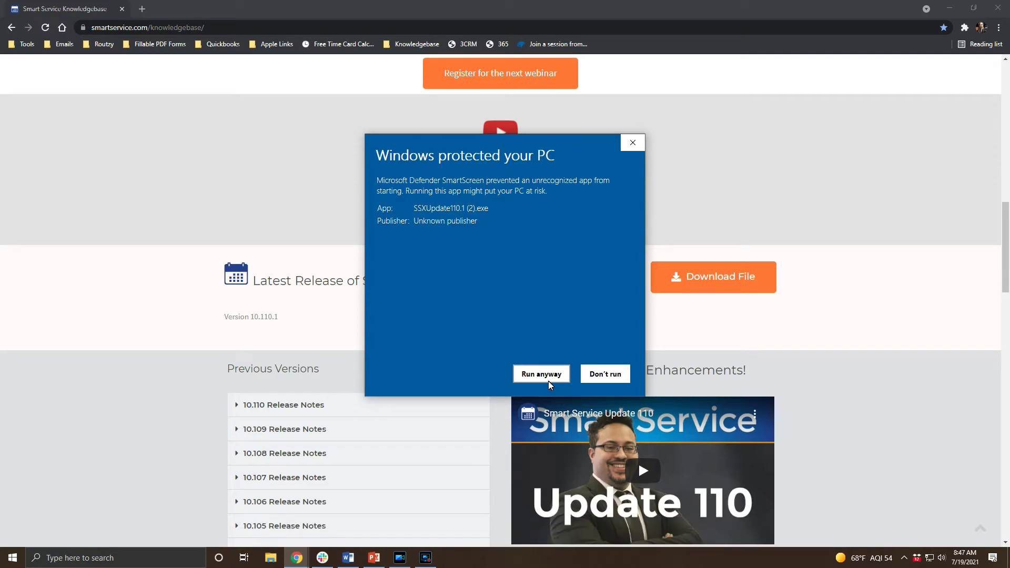
left_click(548, 381)
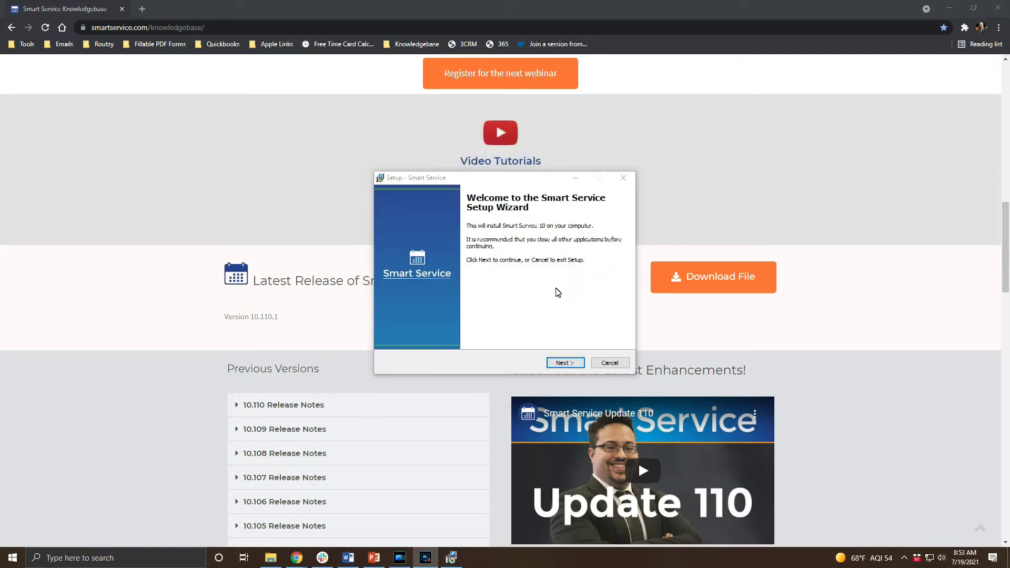
Step: Accept the Smart Service license agreement in the setup wizard
left_click(562, 364)
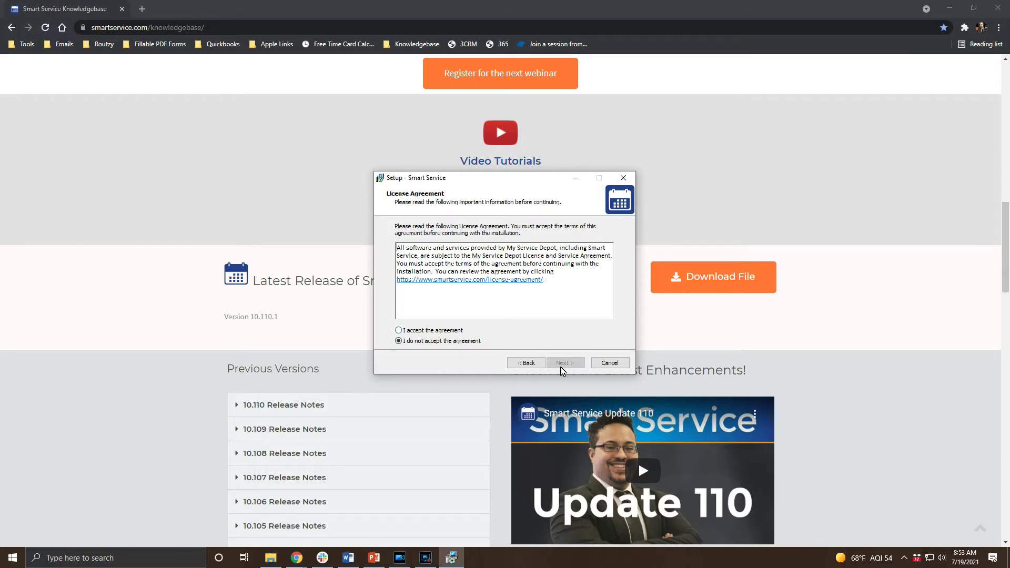
key("alt+a")
left_click(561, 363)
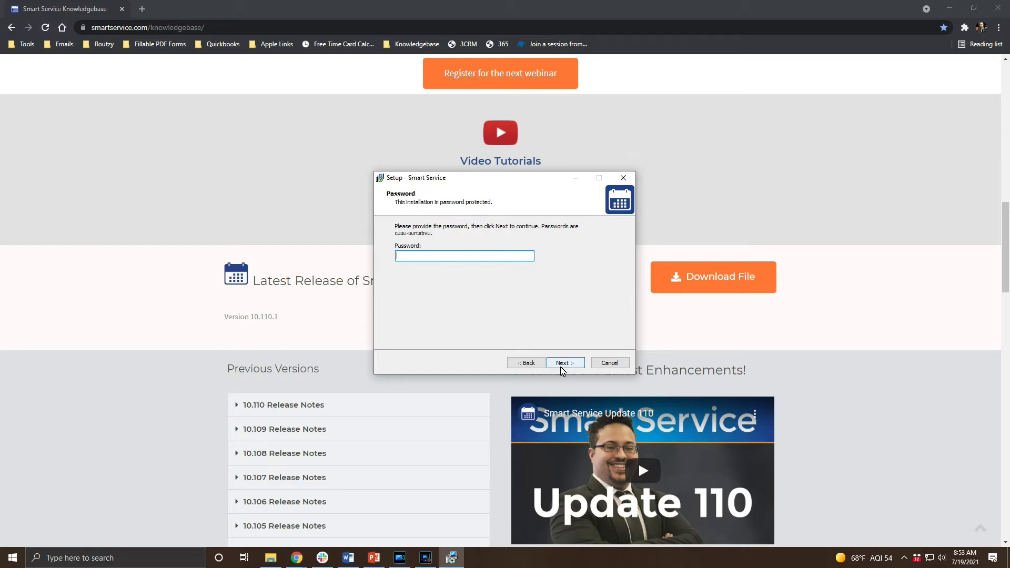
Step: Enter the installation password and choose to create a desktop icon
type("******")
left_click(561, 366)
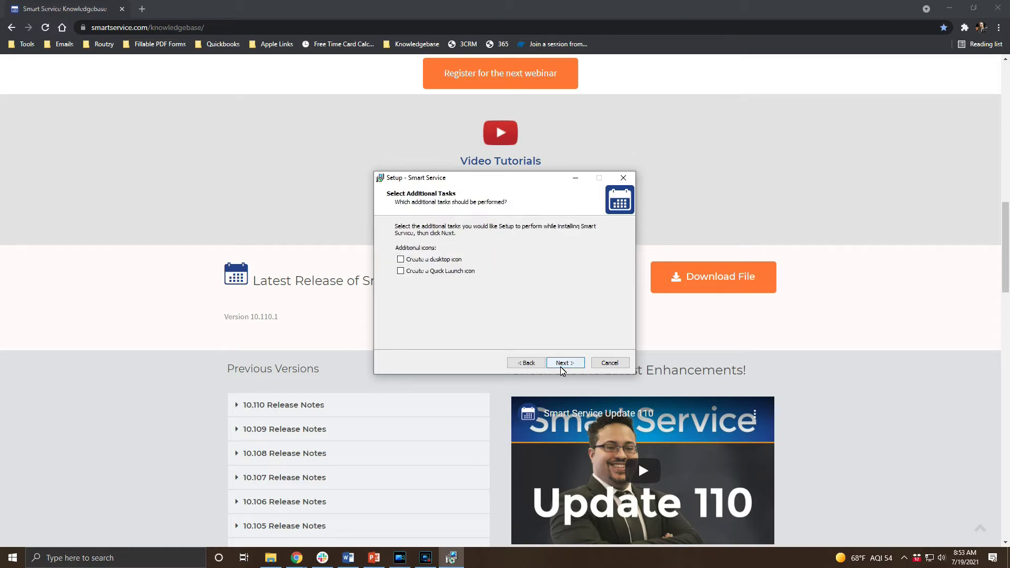
key("alt+d")
left_click(562, 366)
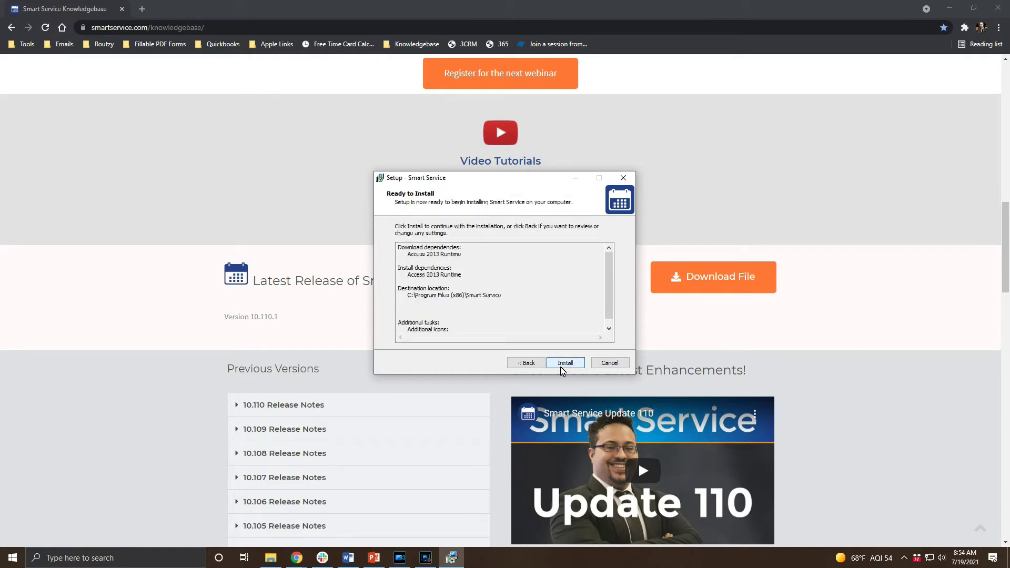
Step: Install Smart Service, agreeing to download and install Access 2013 Runtime
left_click(561, 365)
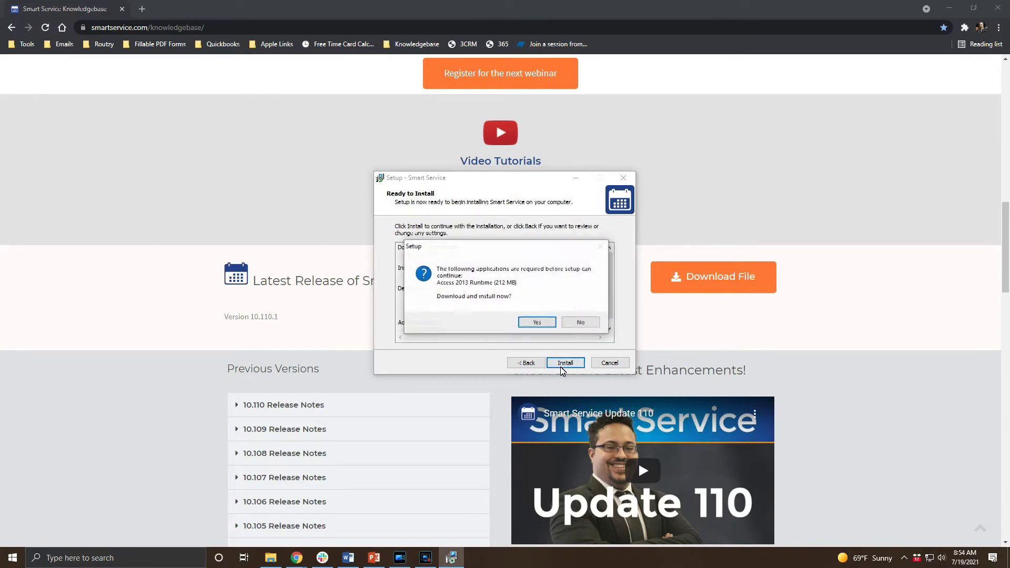
key("Return")
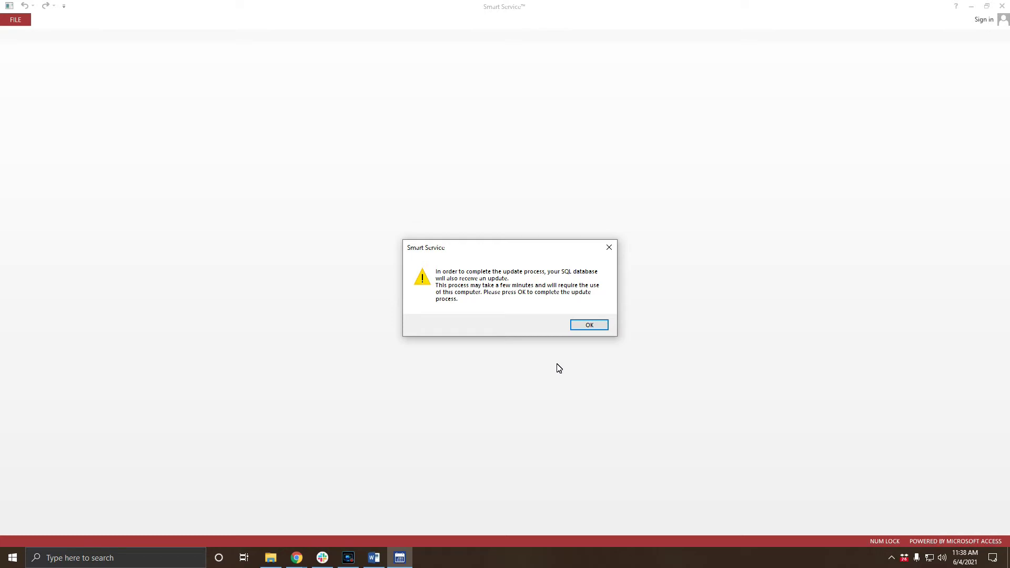
Step: Let the SQL database update run and dismiss 'The upgrade was successful' message
key("Return")
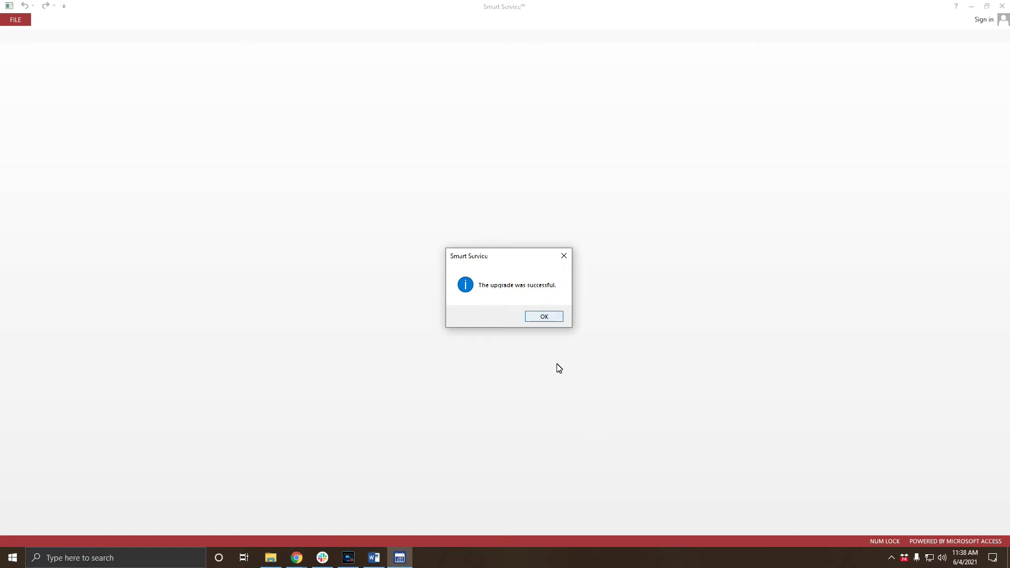
key("Return")
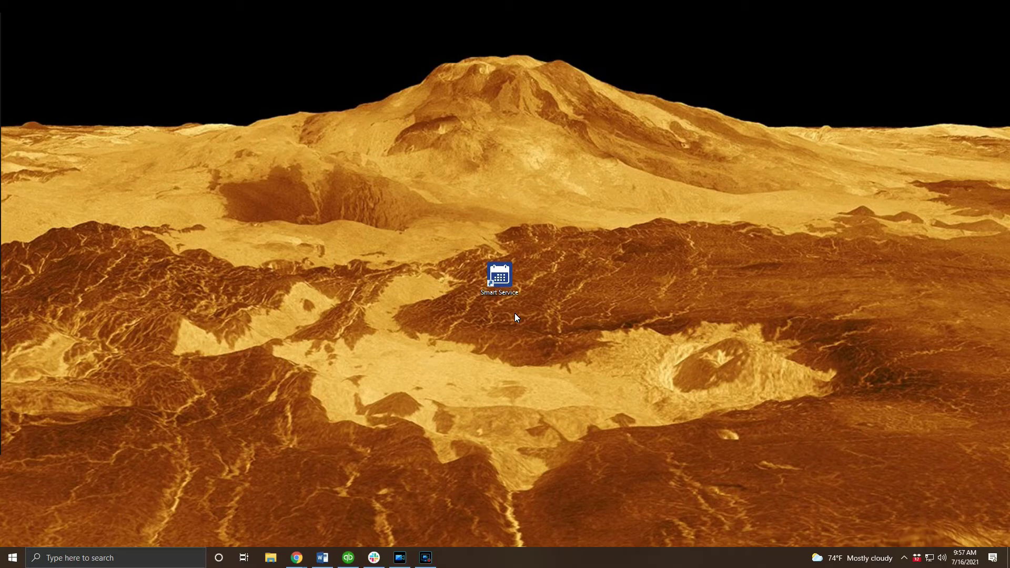
Step: Add the Everyone group to the Smart Service shortcut's security permissions
right_click(502, 283)
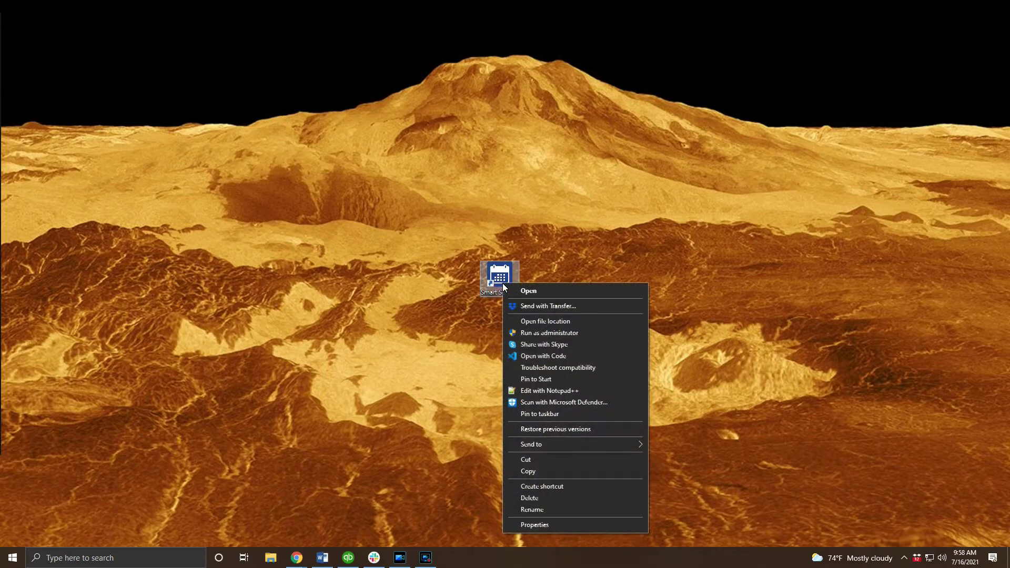
left_click(545, 523)
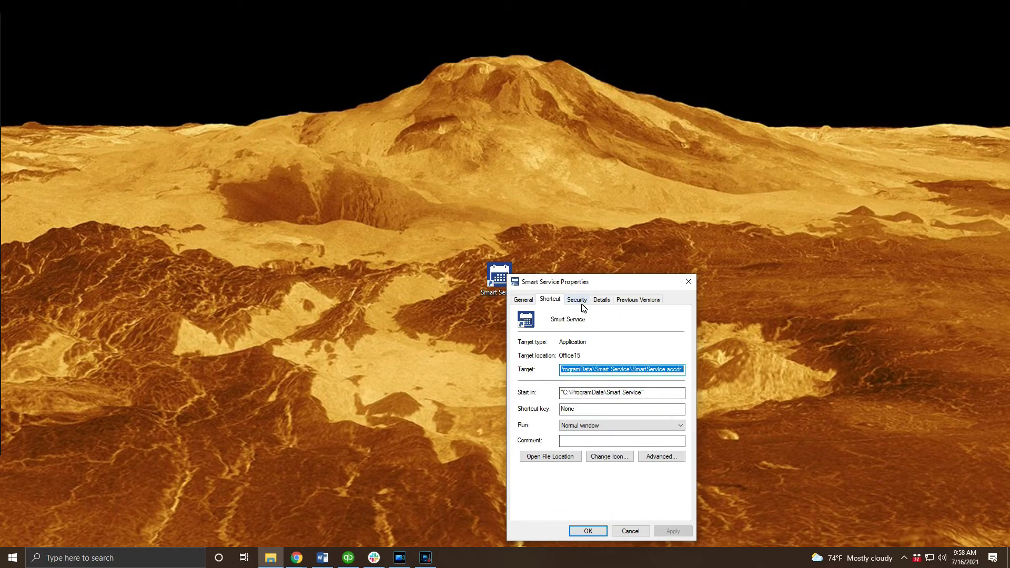
left_click(578, 300)
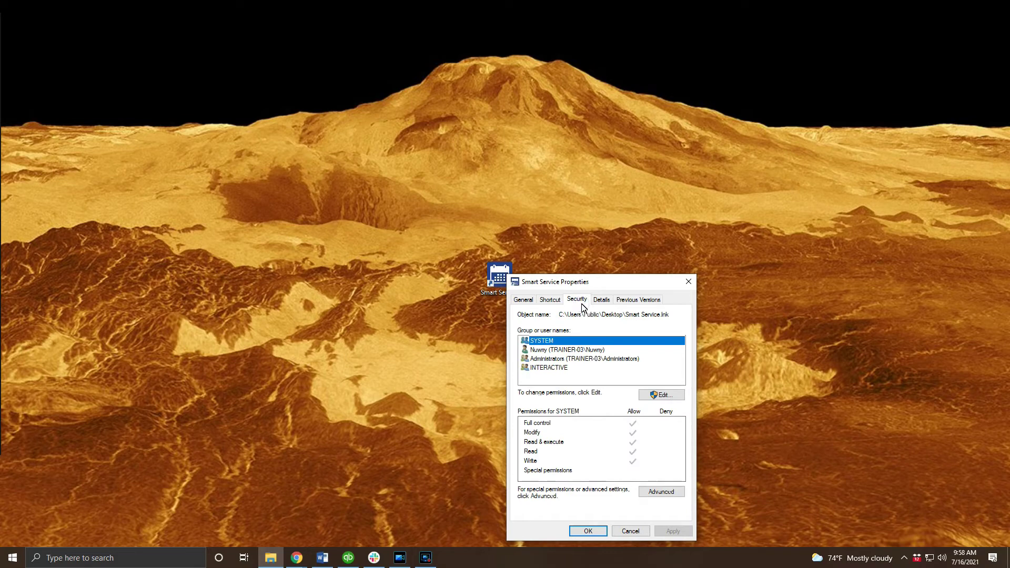
left_click(656, 400)
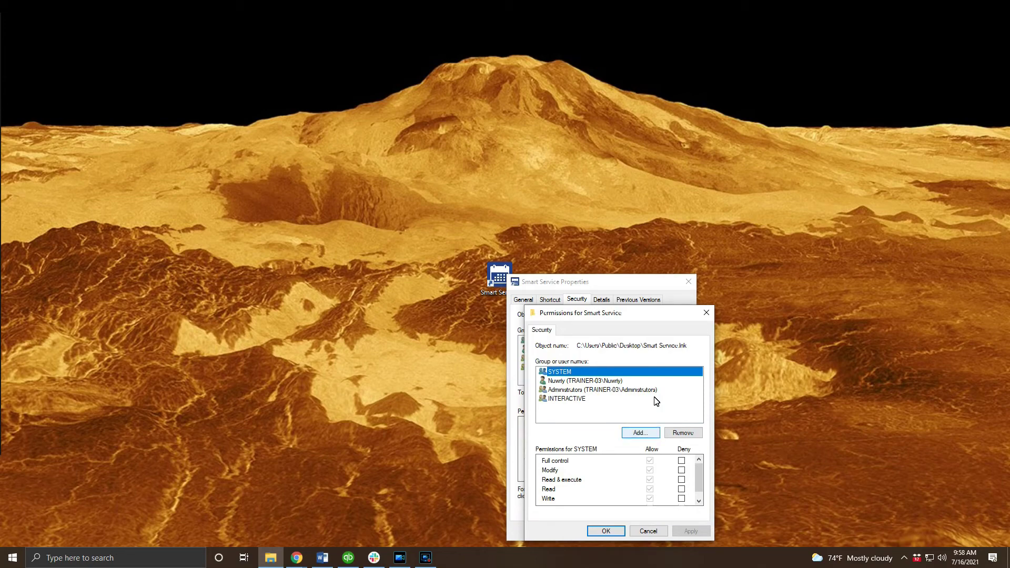
key("Return")
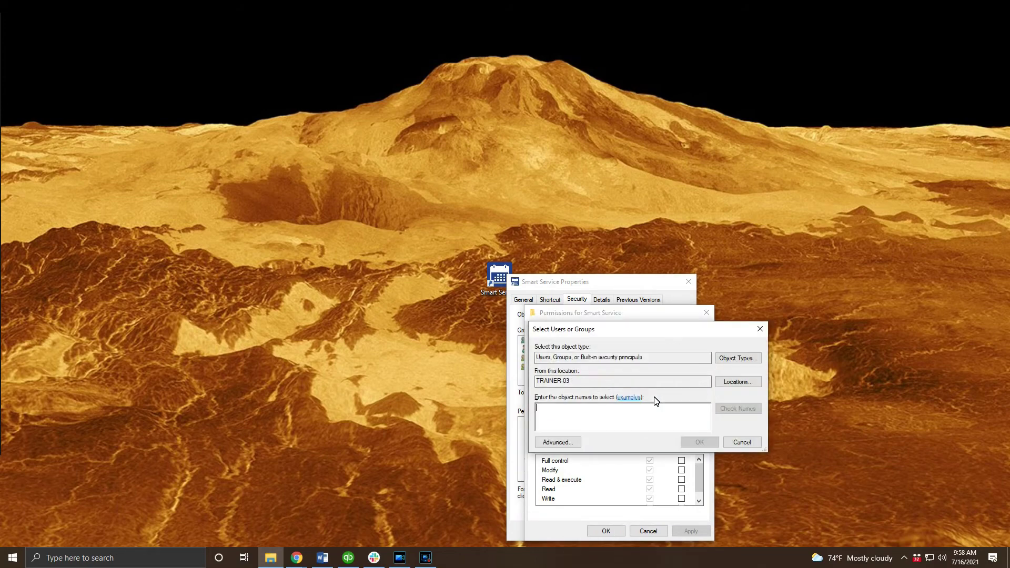
type("everyone")
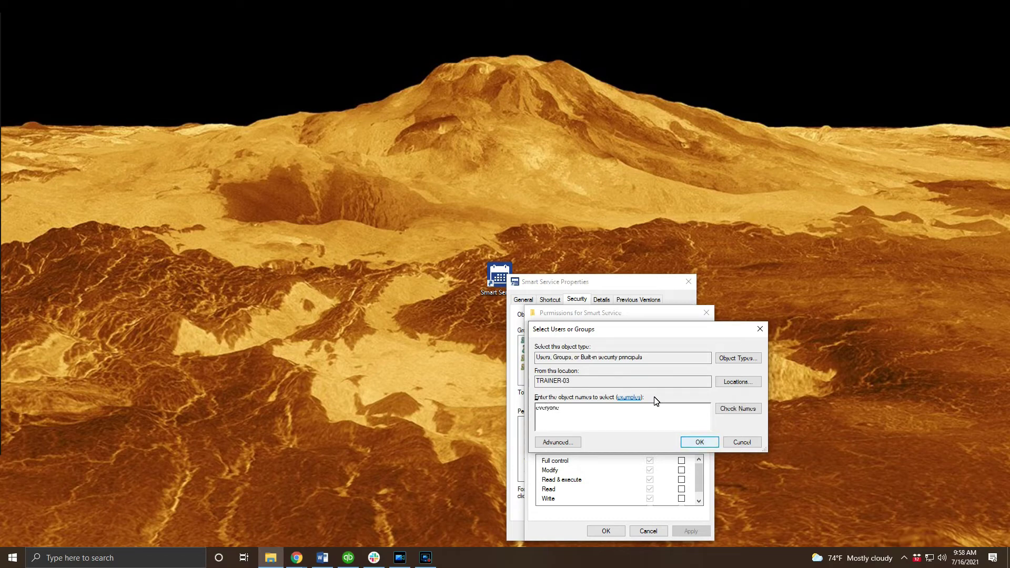
key("Return")
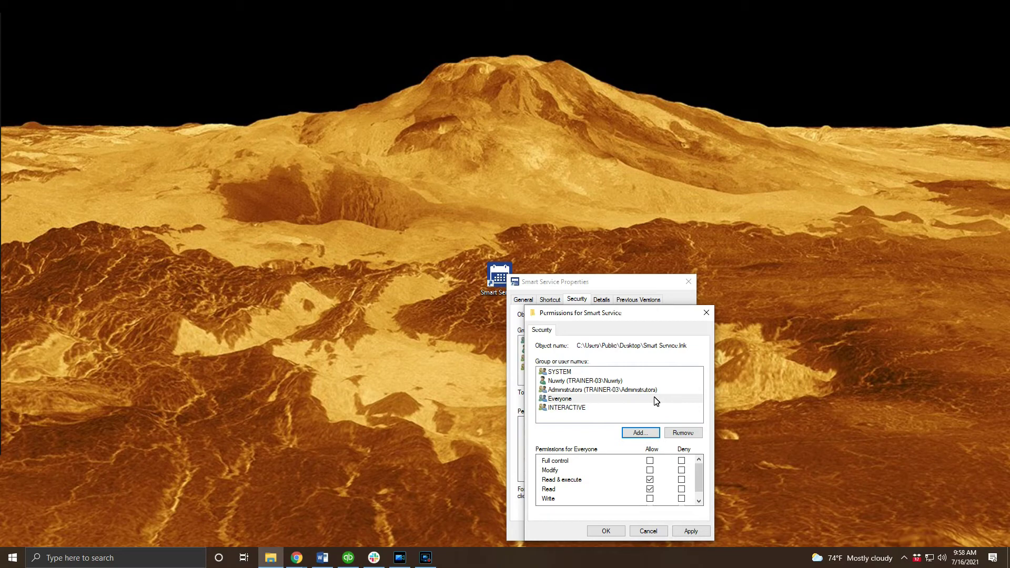
Step: Grant Everyone Full control on the shortcut and close its properties
left_click(656, 400)
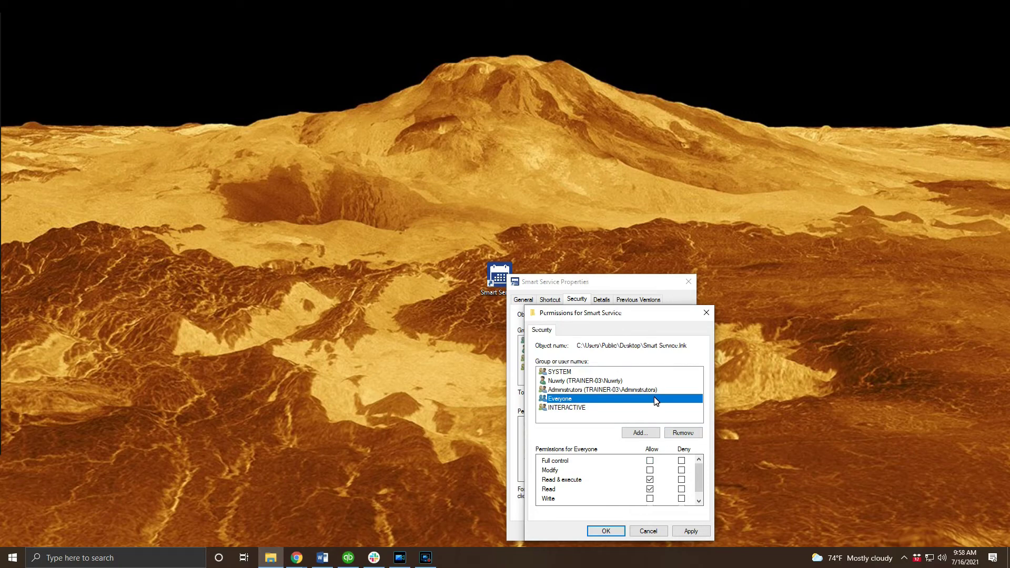
key("Tab")
key("Tab")
key("Tab")
key("space")
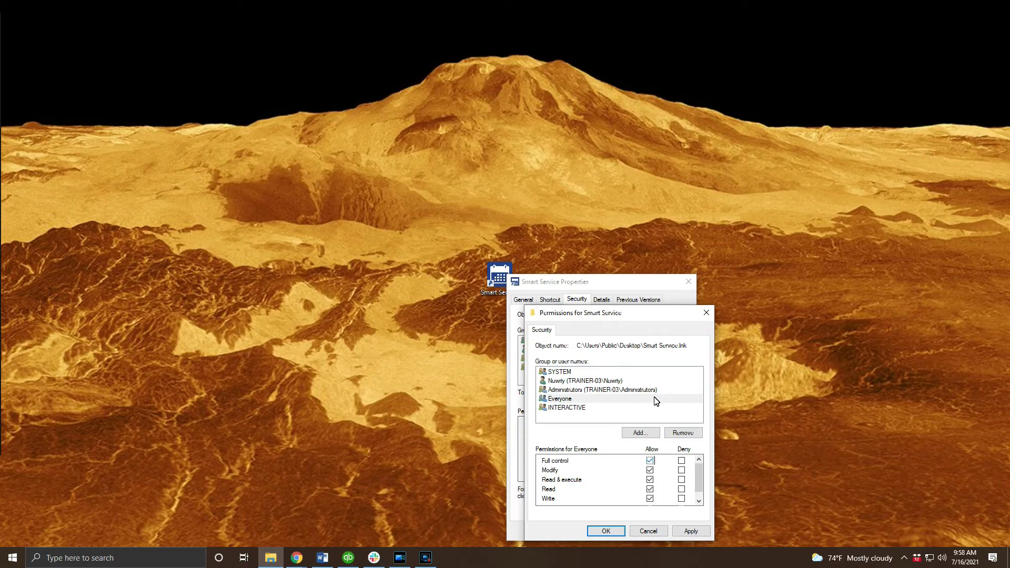
left_click(600, 531)
left_click(599, 531)
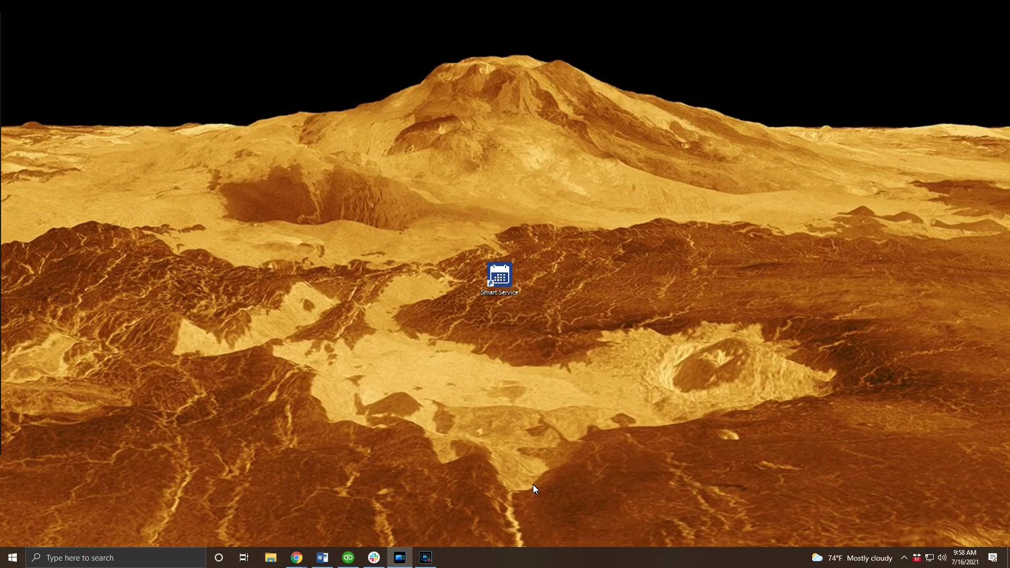
Step: Browse to C:\Program Files (x86) and select the Smart Service folder
left_click(269, 558)
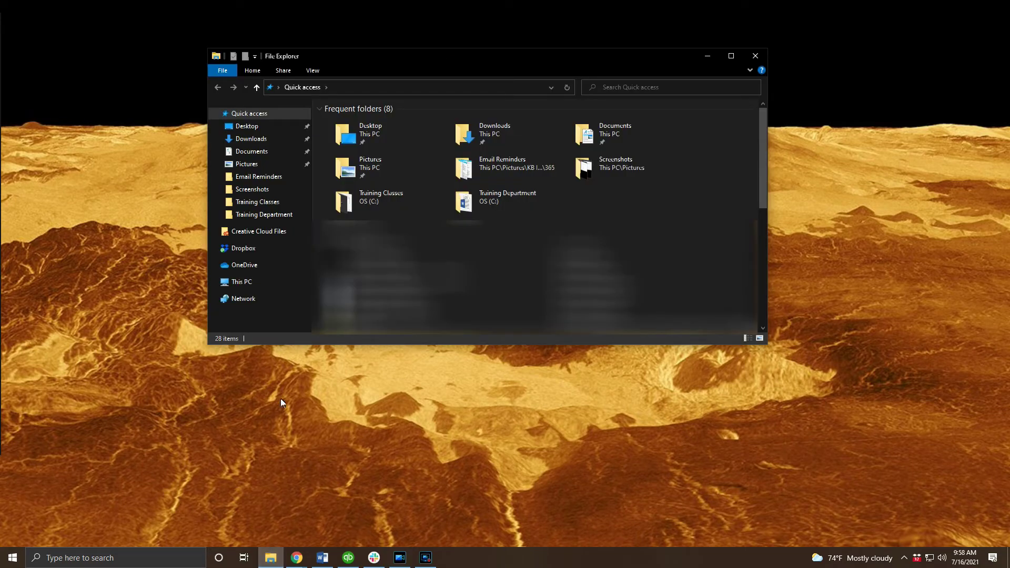
left_click(253, 284)
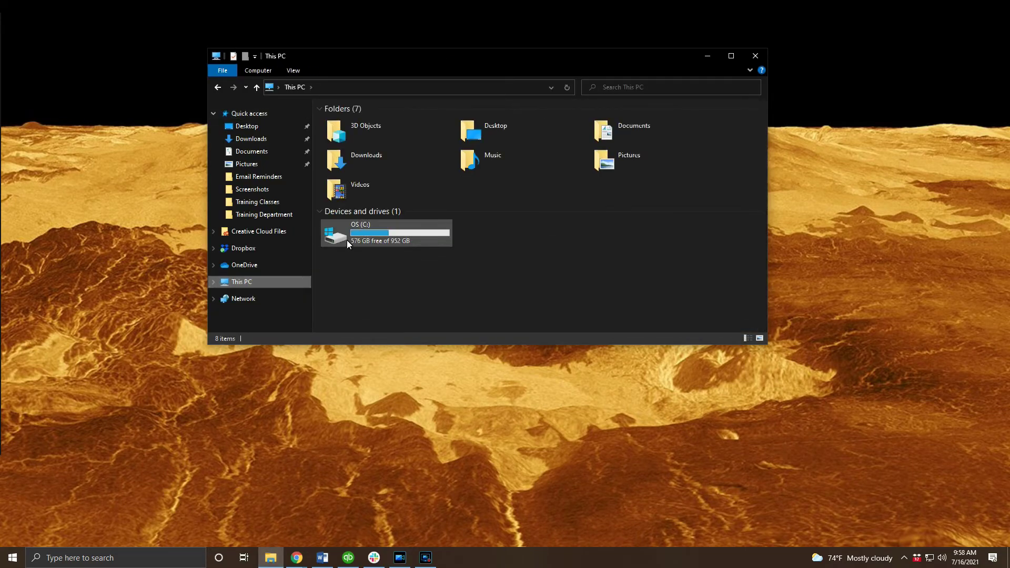
double_click(346, 240)
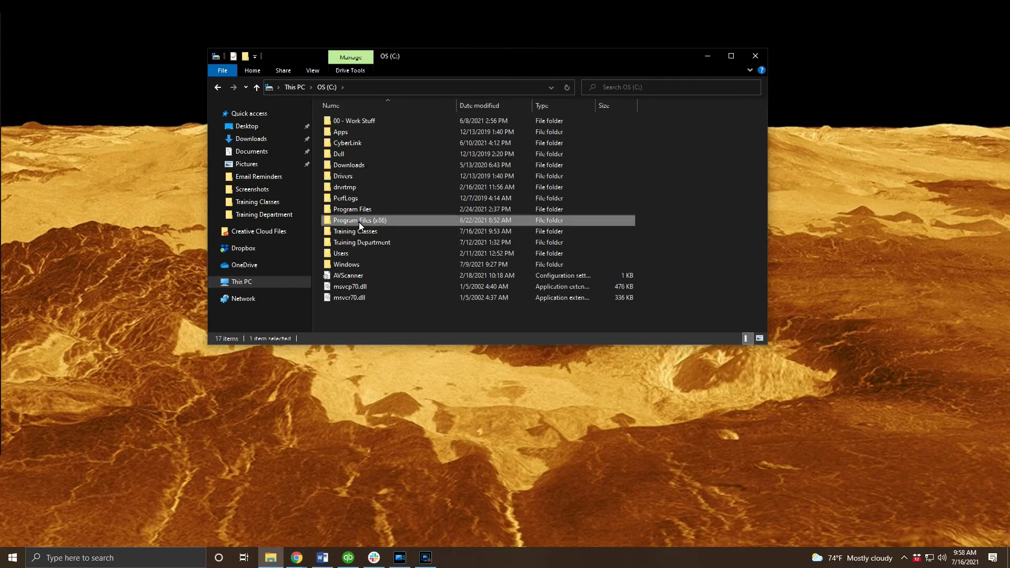
double_click(359, 221)
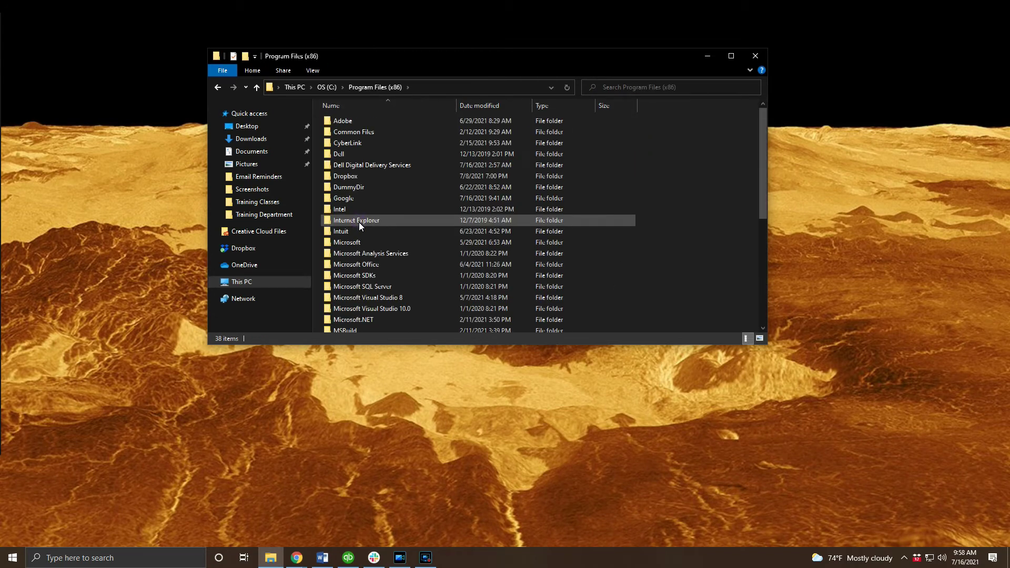
left_click(359, 222)
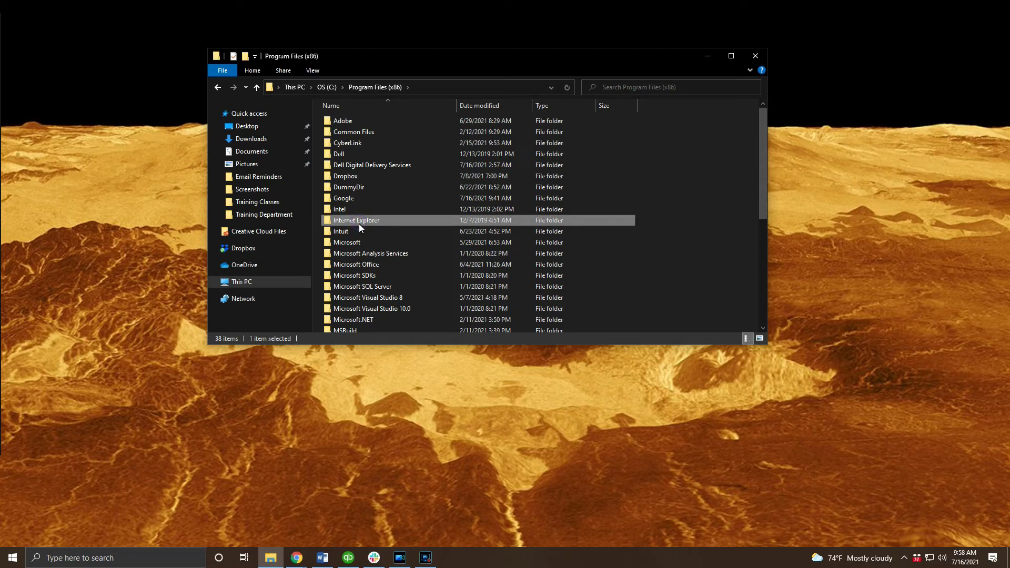
scroll(359, 225, "down", 6)
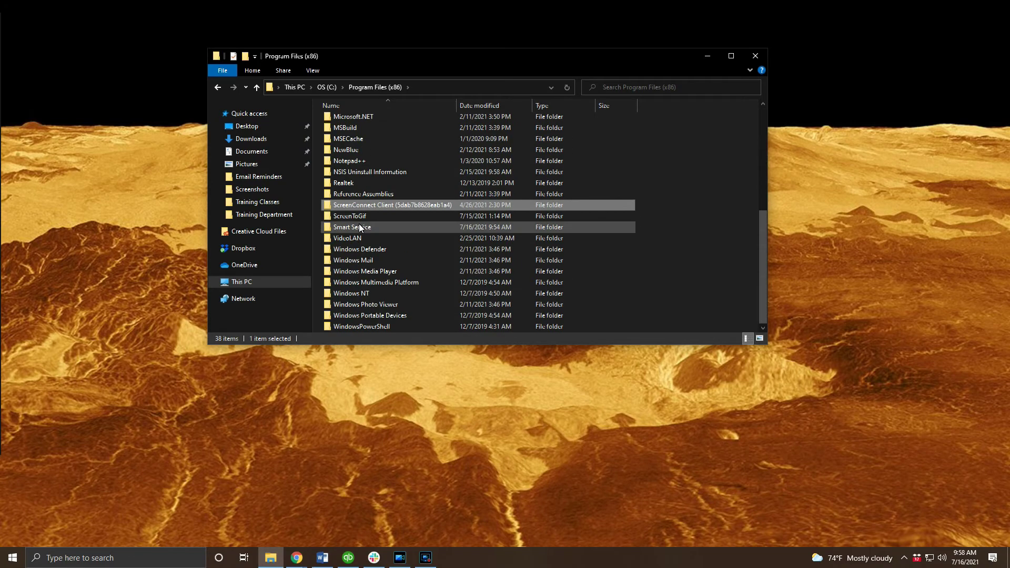
left_click(360, 227)
Step: Add Everyone to the Smart Service folder's security permissions
right_click(360, 227)
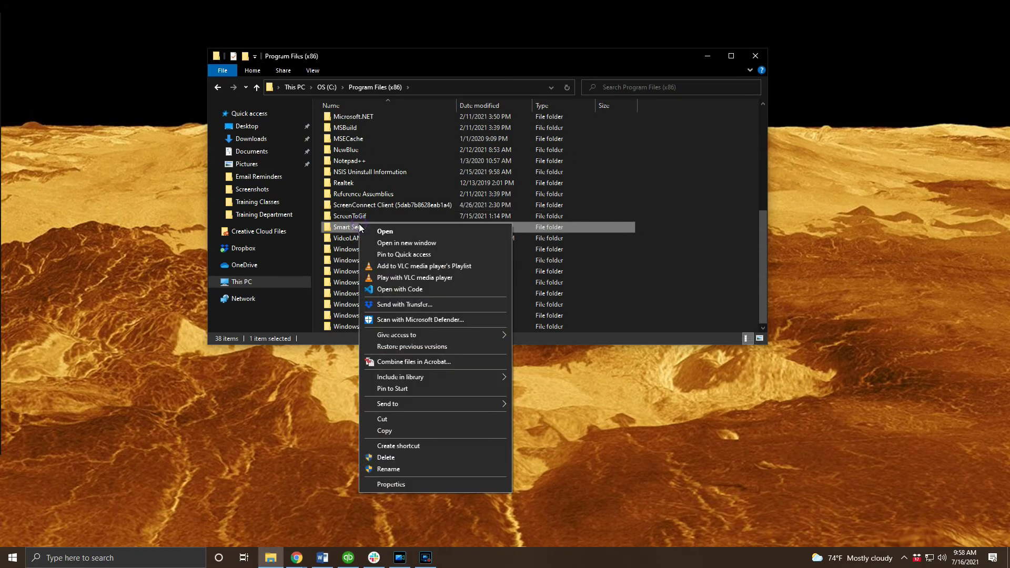
left_click(399, 484)
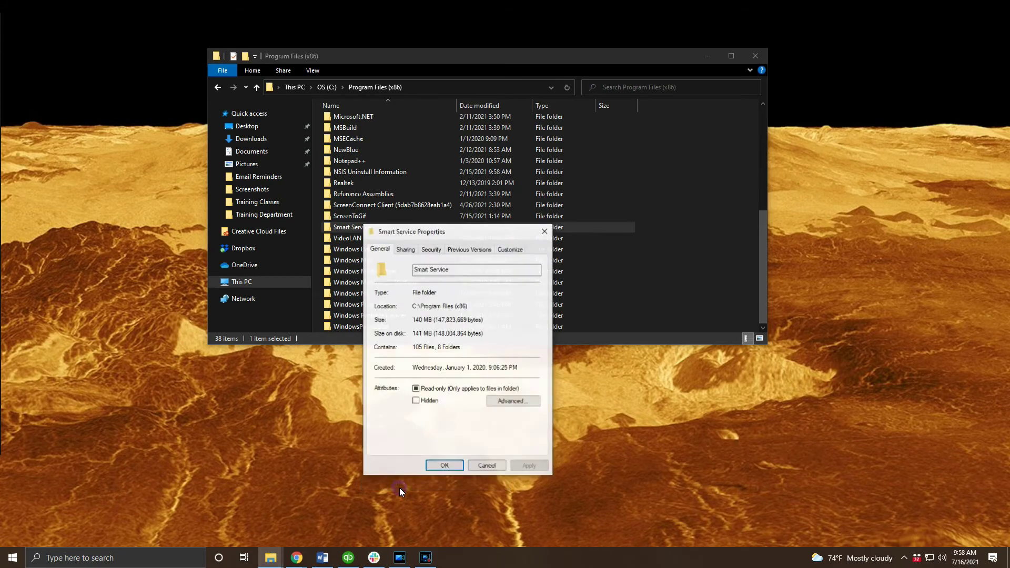
left_click(431, 248)
left_click(513, 334)
key("alt+d")
type("Everyone")
key("Return")
Step: Allow Everyone Full control on the folder and close its properties
left_click(416, 357)
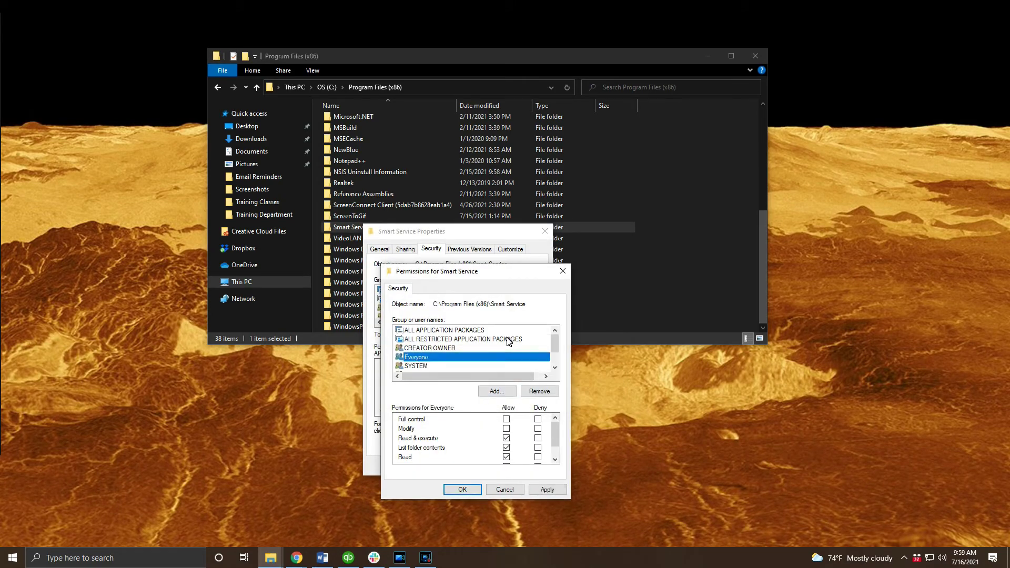
left_click(506, 418)
left_click(461, 489)
left_click(455, 468)
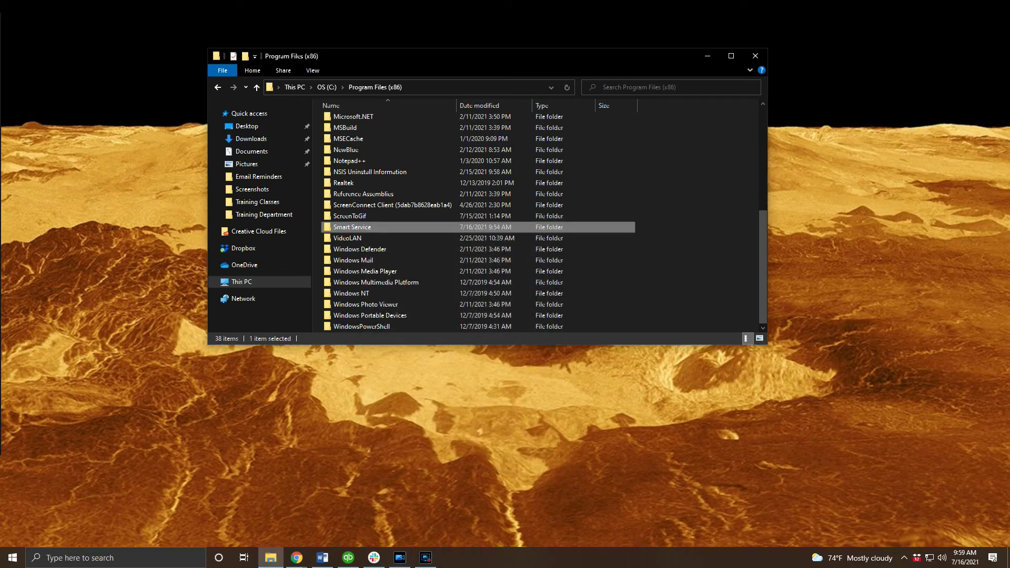
key("alt+Tab")
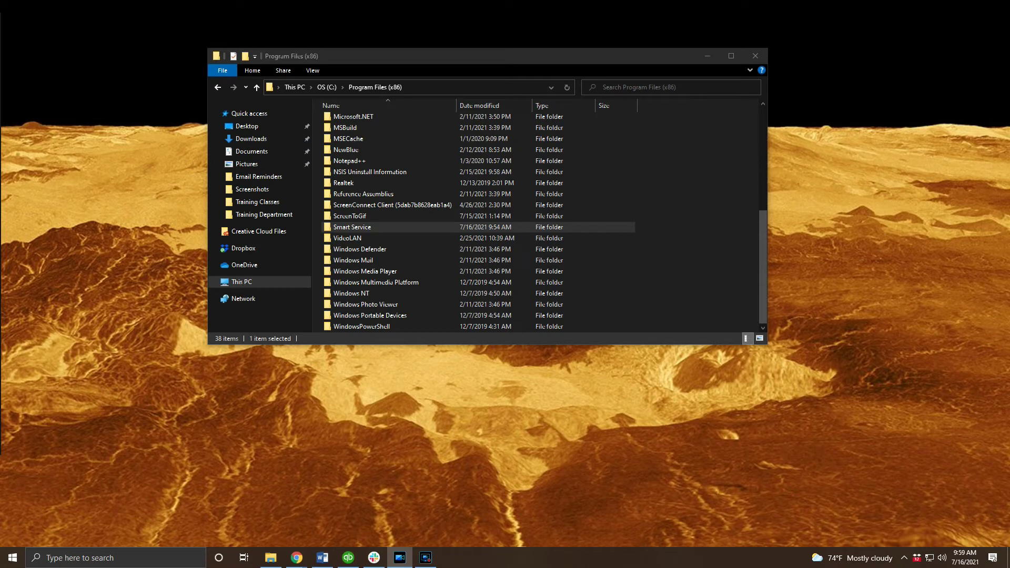
left_click(500, 86)
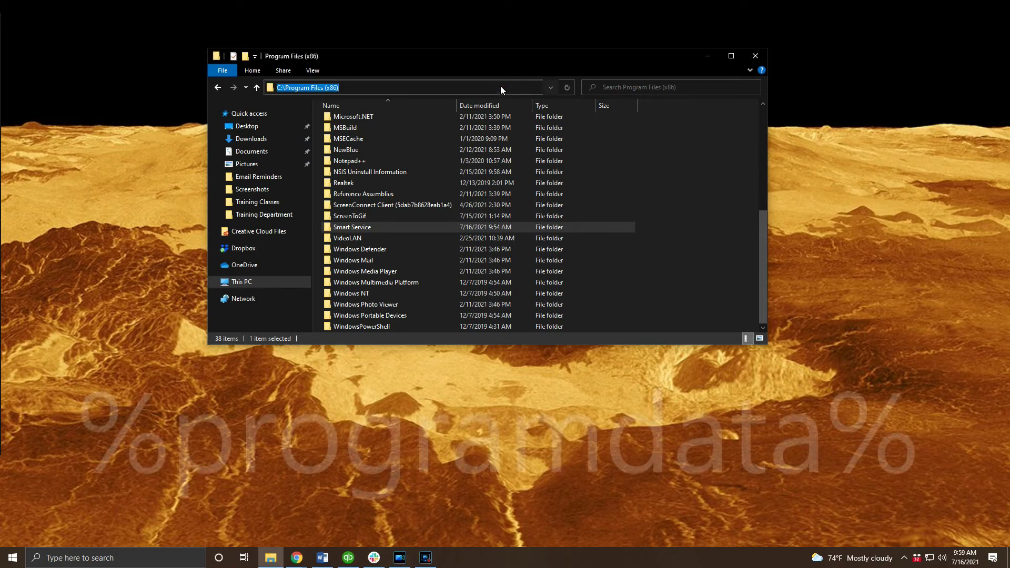
Step: Go to %programdata% and select the Smart Service folder
type("%pro")
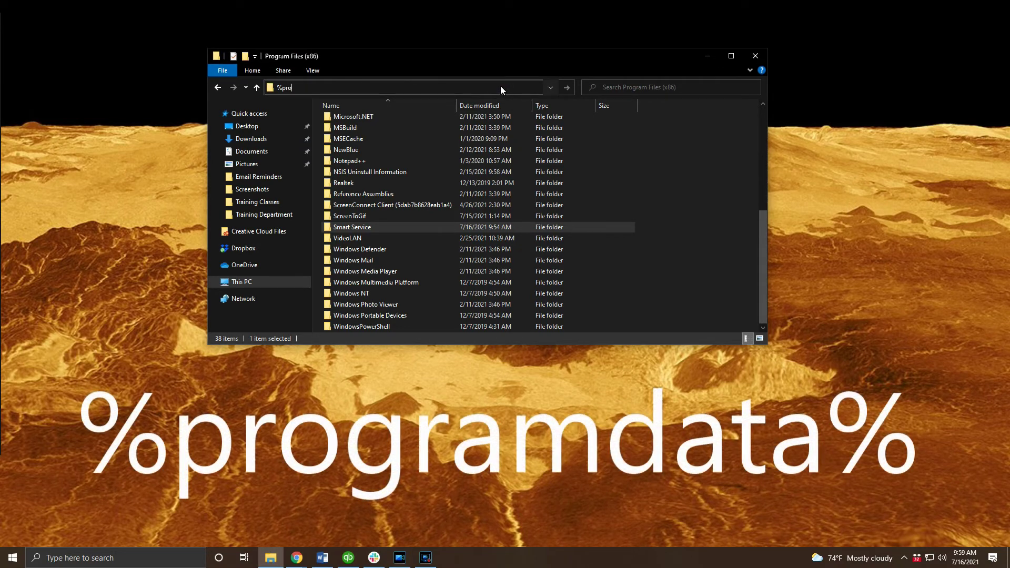
type("gramdata%")
key("Return")
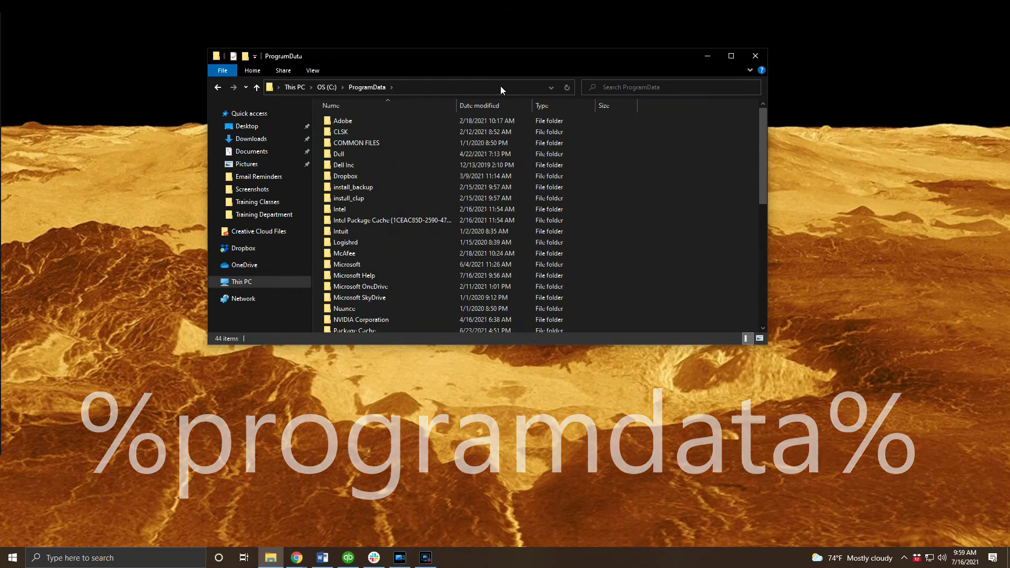
key("s")
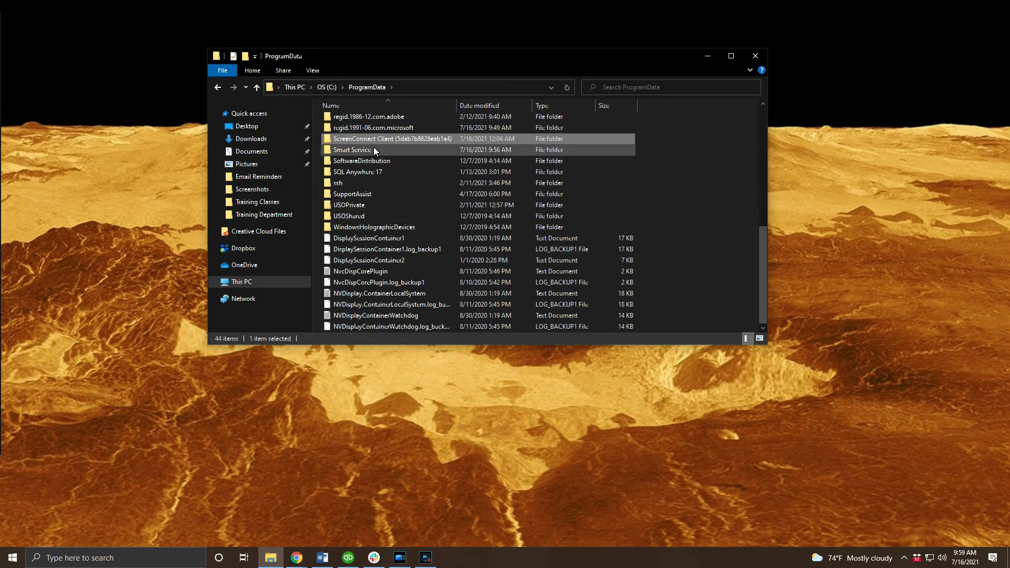
left_click(374, 148)
Step: Add Everyone to that folder's permissions, then launch Smart Service from its desktop shortcut
right_click(373, 148)
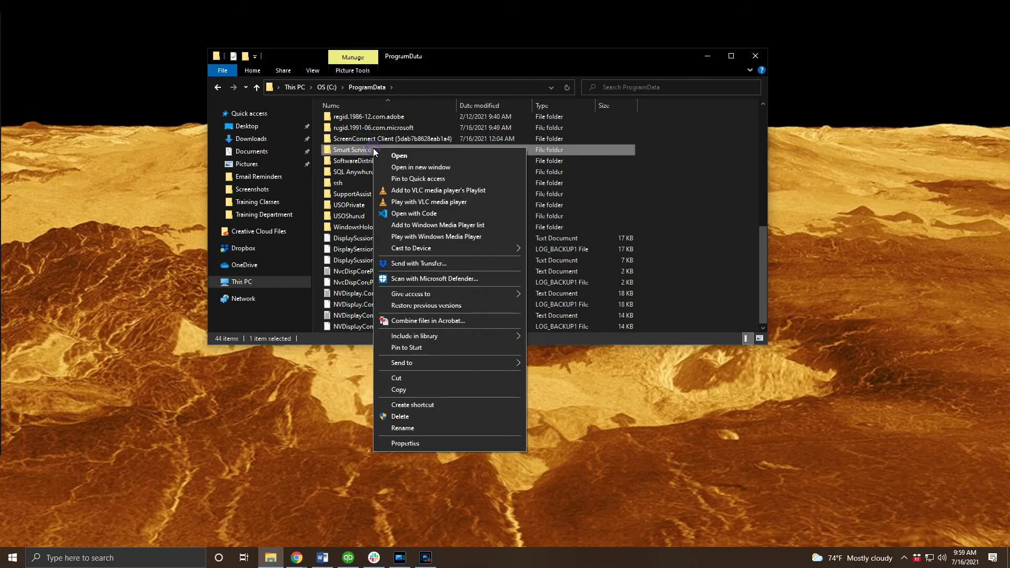
left_click(410, 443)
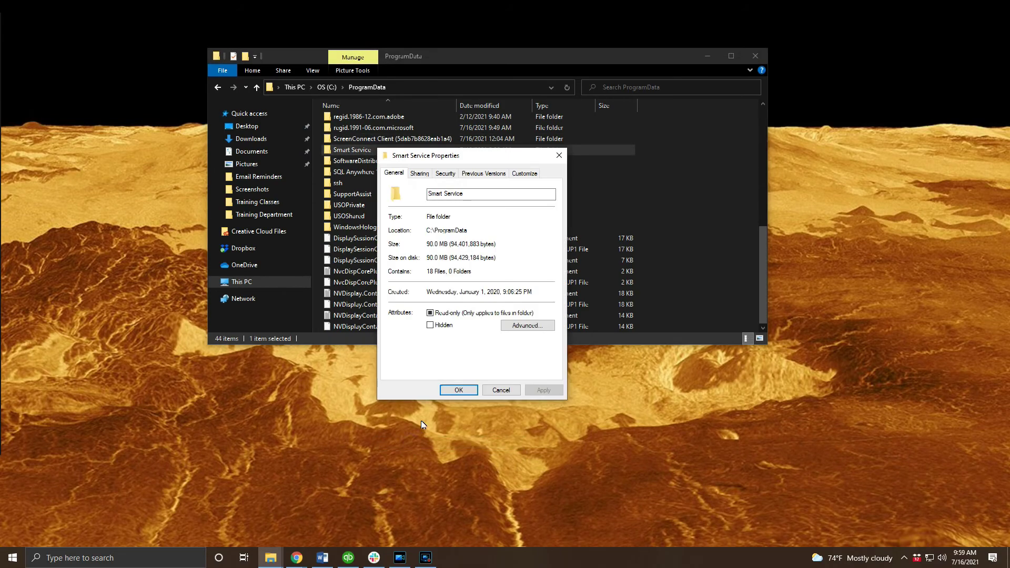
left_click(445, 173)
left_click(541, 258)
left_click(510, 315)
type("everyone")
left_click(571, 325)
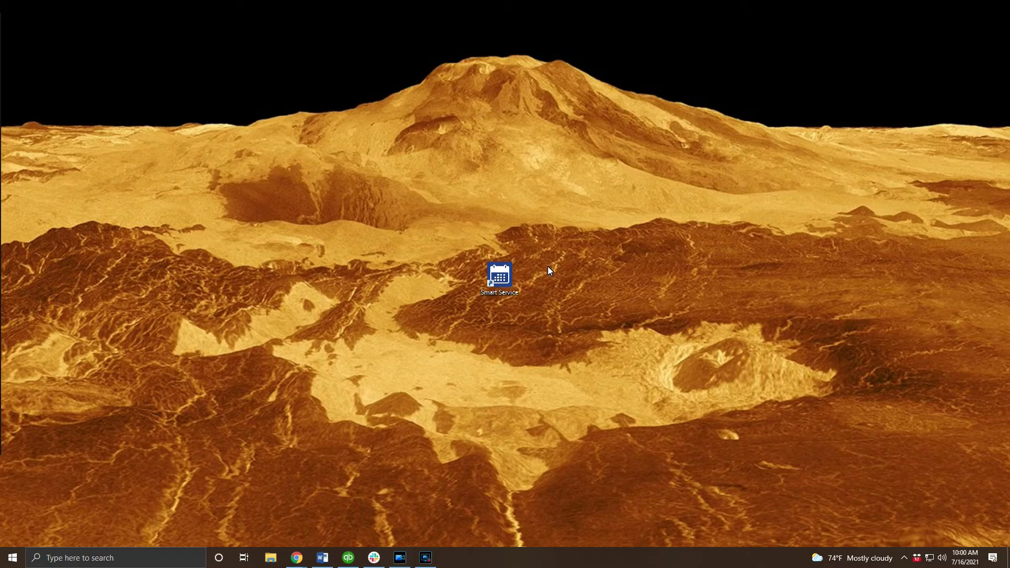
double_click(508, 282)
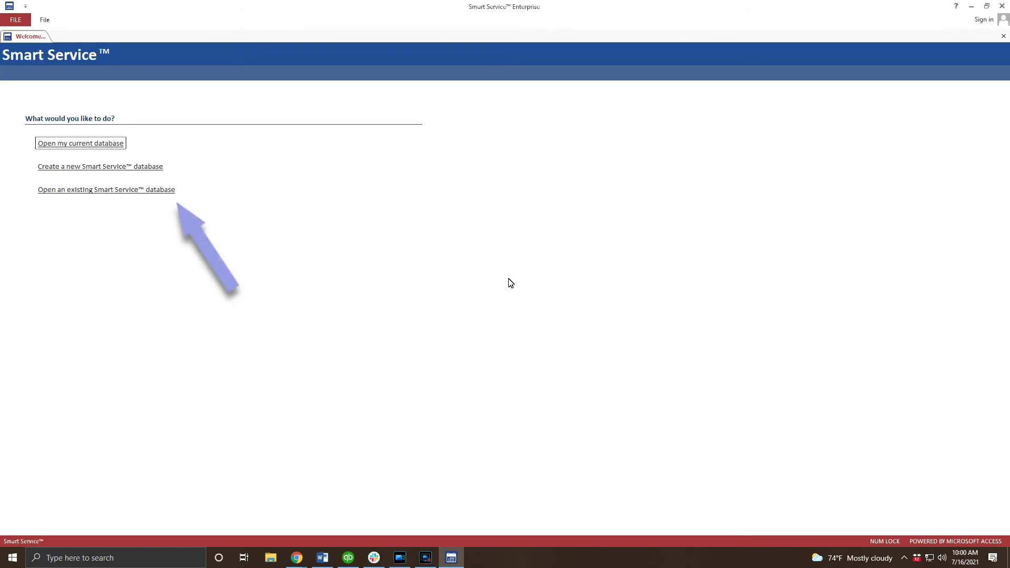
Step: Choose to open an existing database through a new SQL data source
left_click(169, 192)
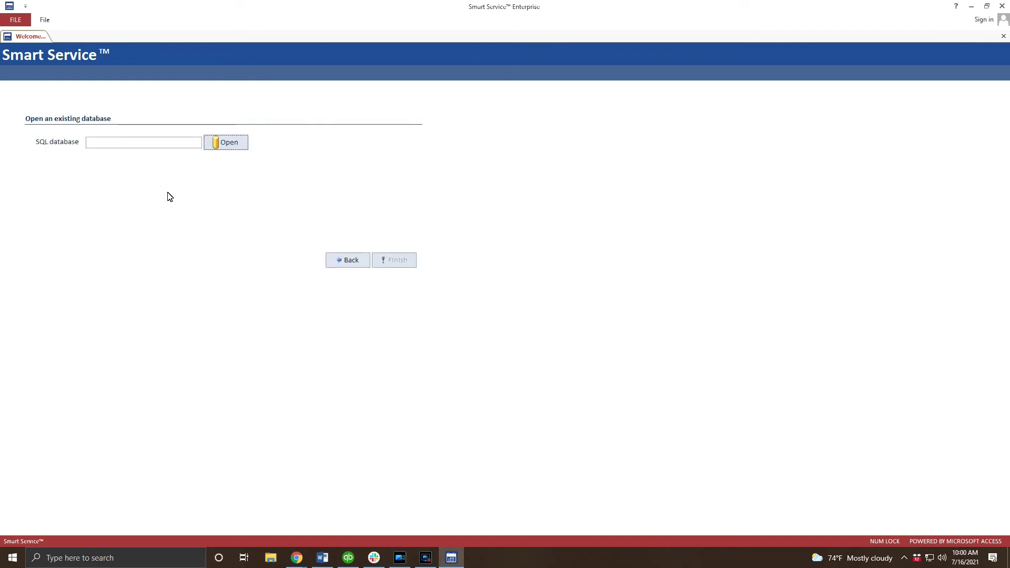
left_click(239, 148)
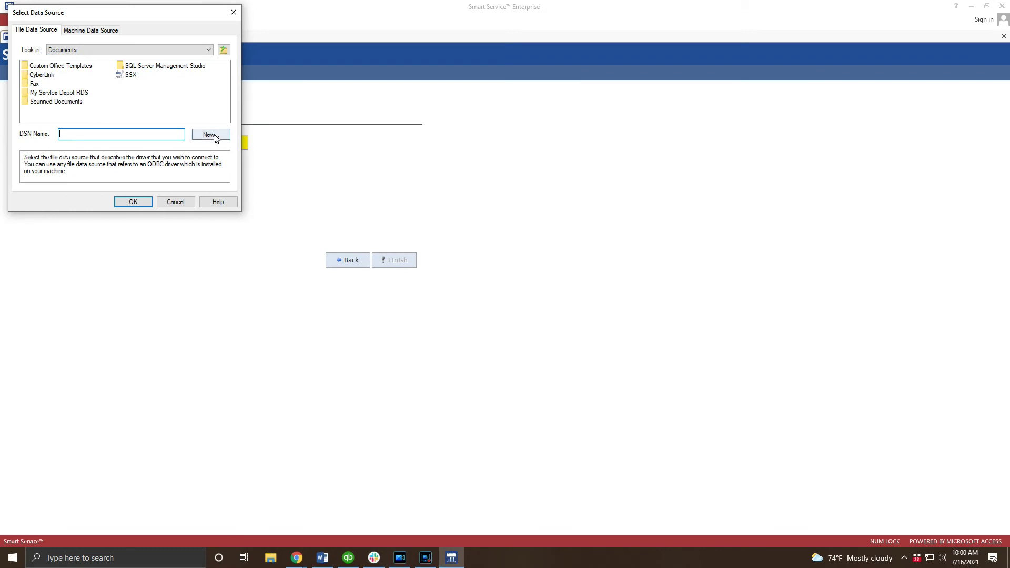
left_click(210, 135)
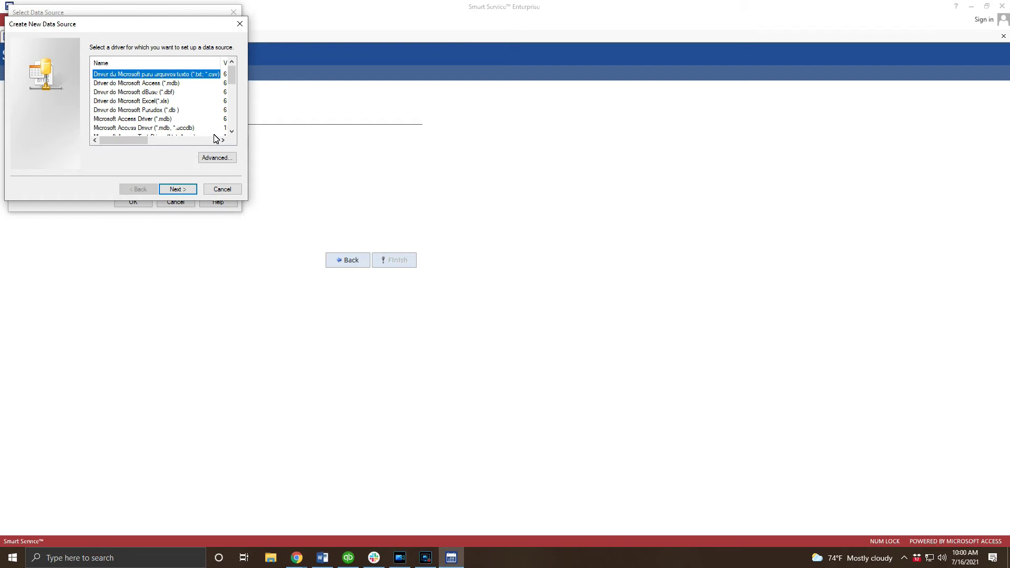
Step: Select the SQL Server Native Client 10.0 driver and name the file data source SSX
key("s")
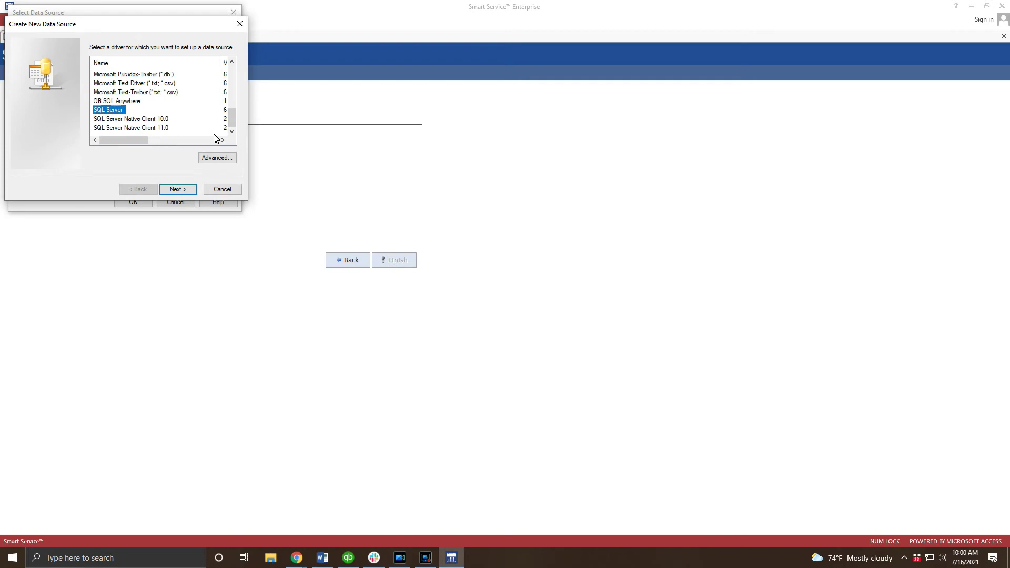
key("Down")
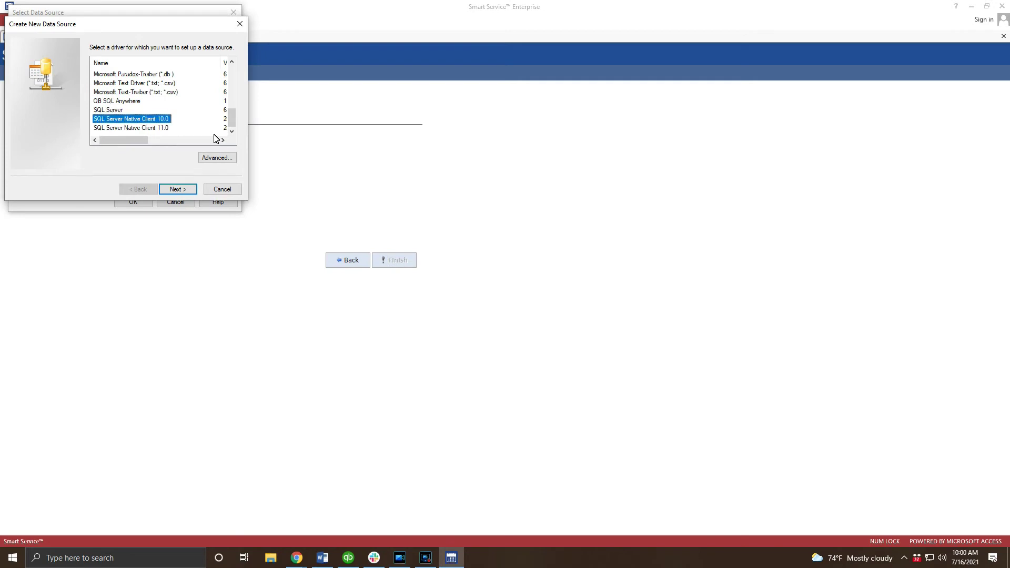
left_click(170, 192)
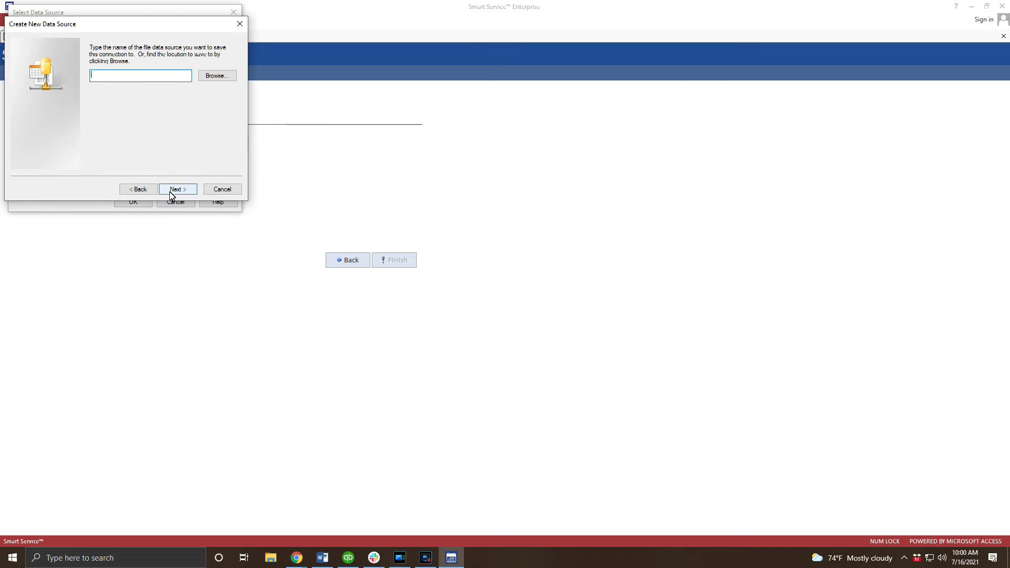
type("SSX")
left_click(174, 189)
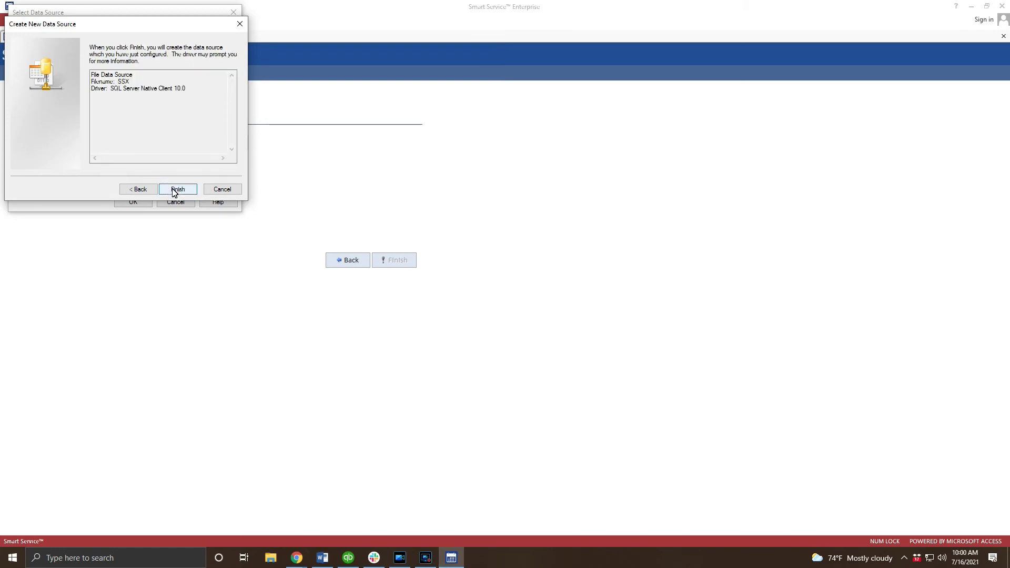
left_click(173, 190)
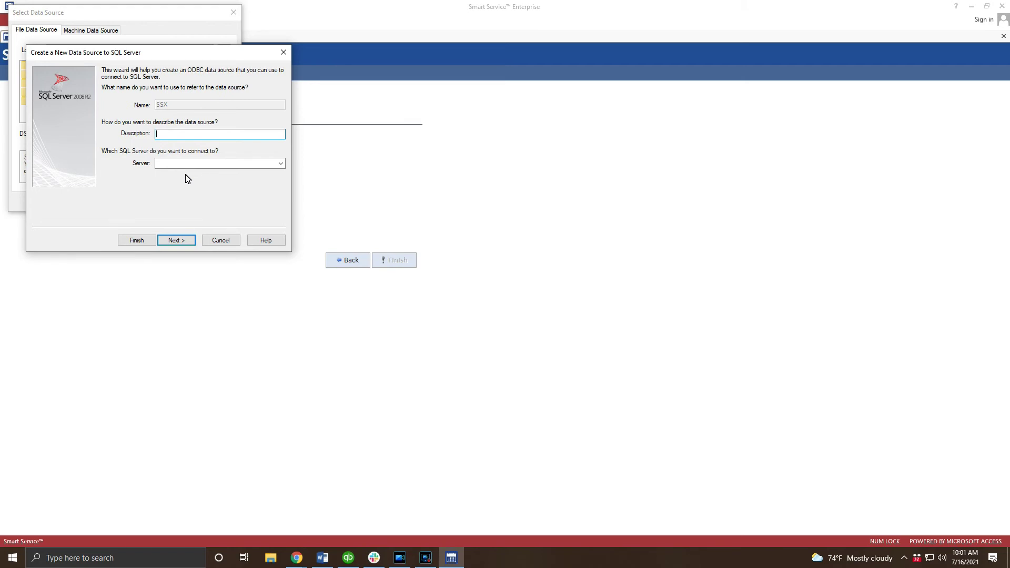
Step: Enter Server\SMARTSERVICE,1433 as the SQL server and continue to authentication
left_click(218, 164)
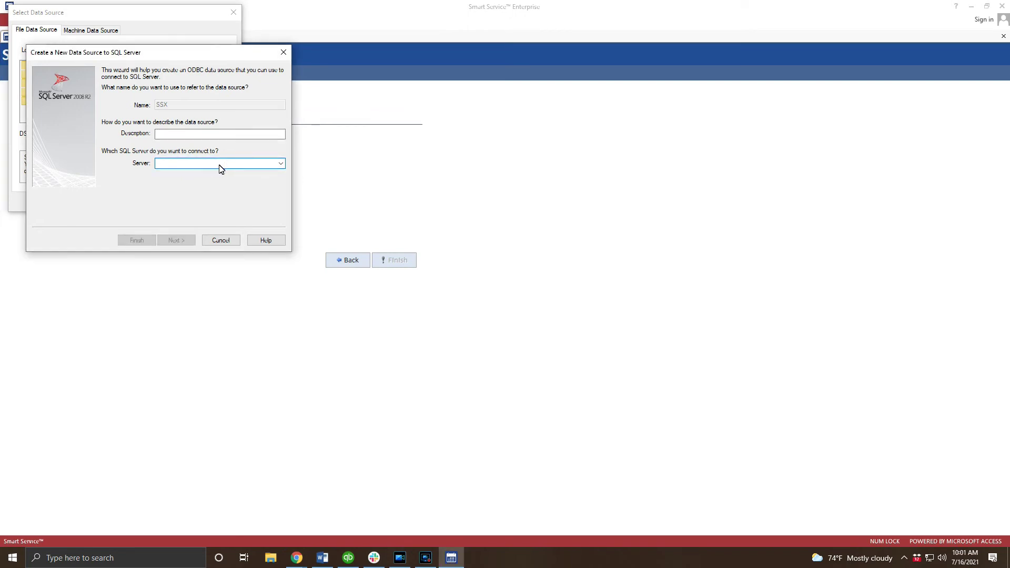
type("Server\\")
key("Caps_Lock")
type("SMAR")
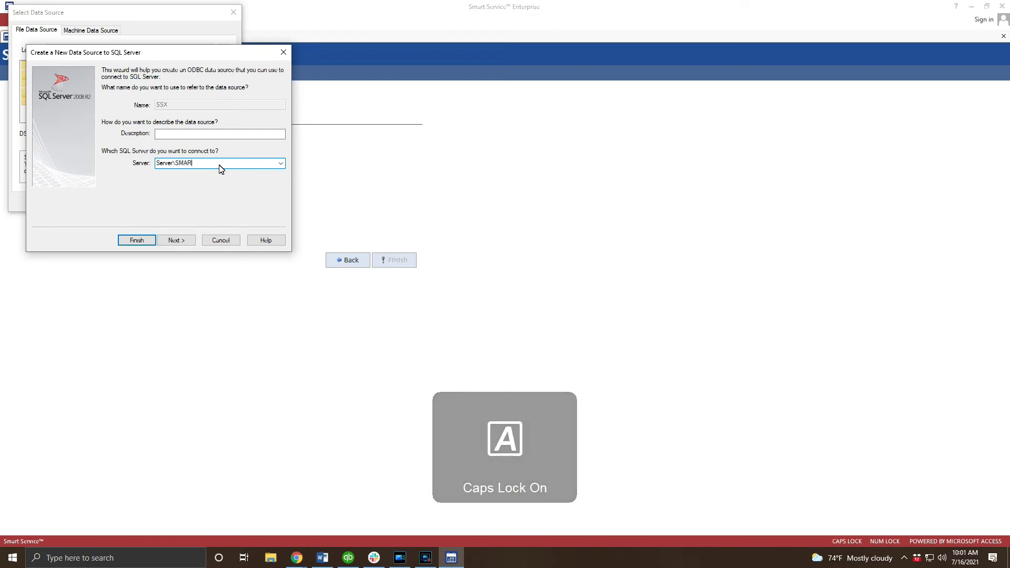
type("TSERVICE")
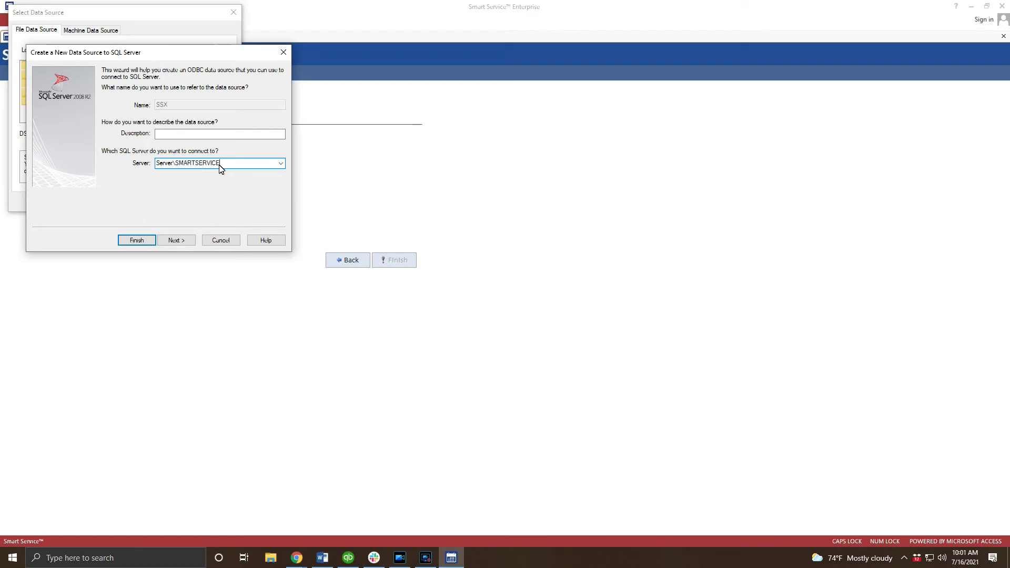
type(",1433")
left_click(179, 242)
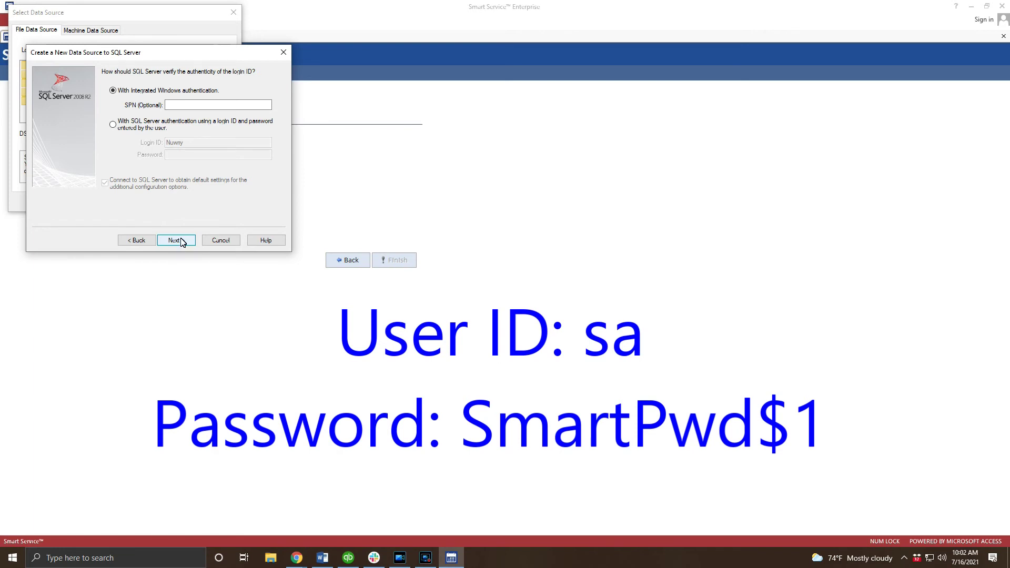
Step: Switch the data source to SQL Server authentication, entering the login ID and its password
left_click(159, 126)
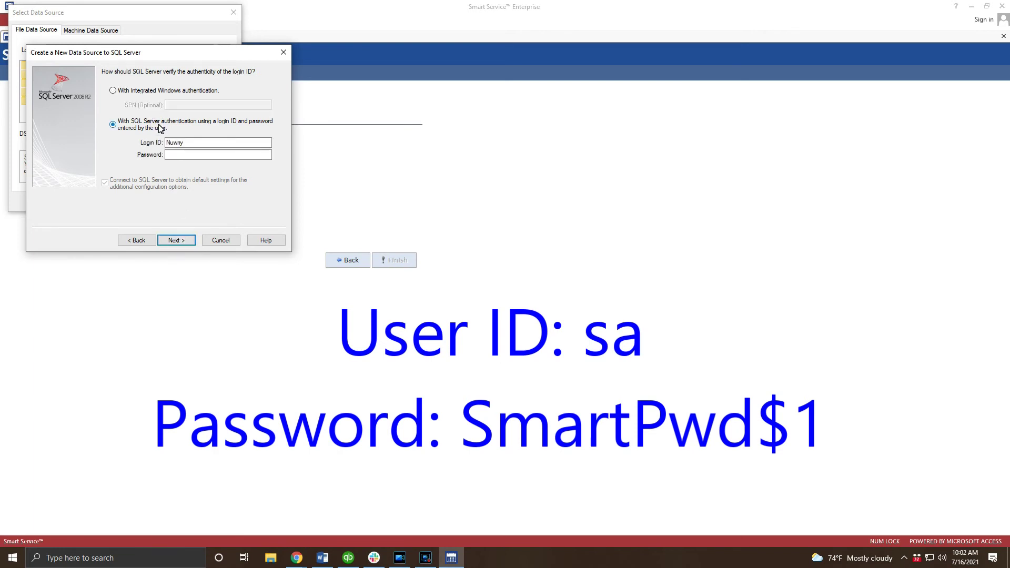
left_click_drag(192, 143, 147, 145)
type("sa")
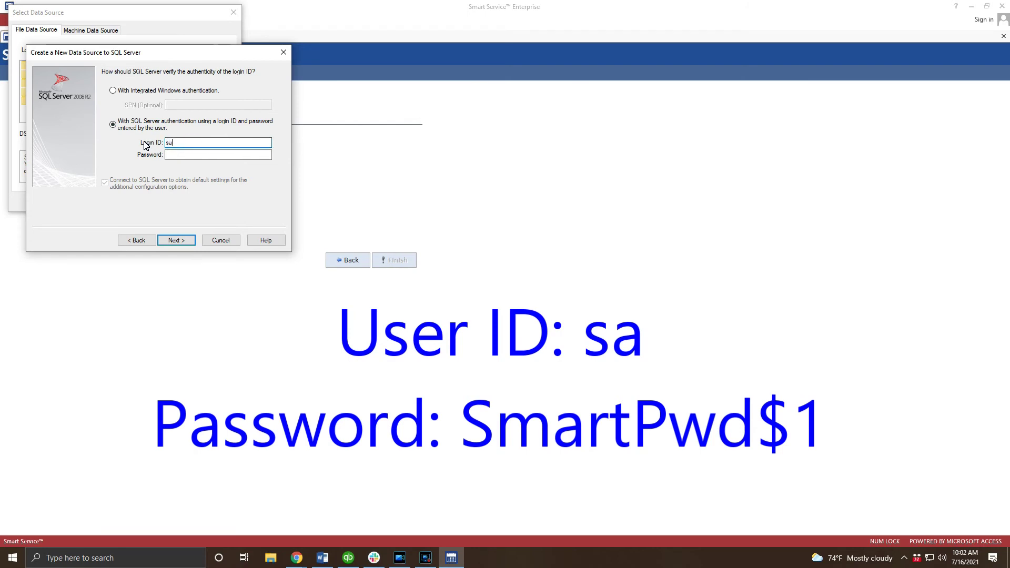
key("Tab")
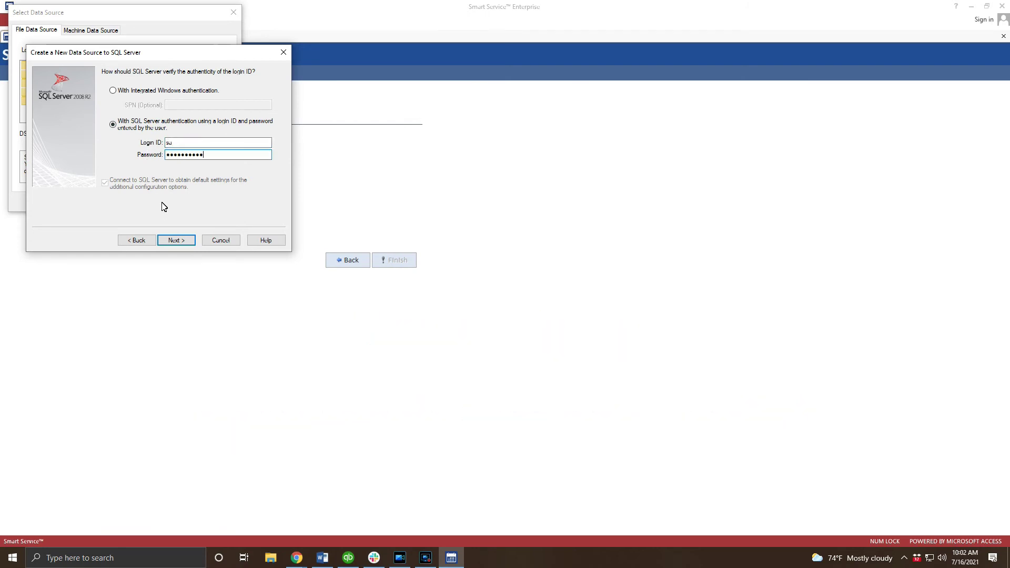
Step: Change the data source's default database to BananaCo
left_click(176, 240)
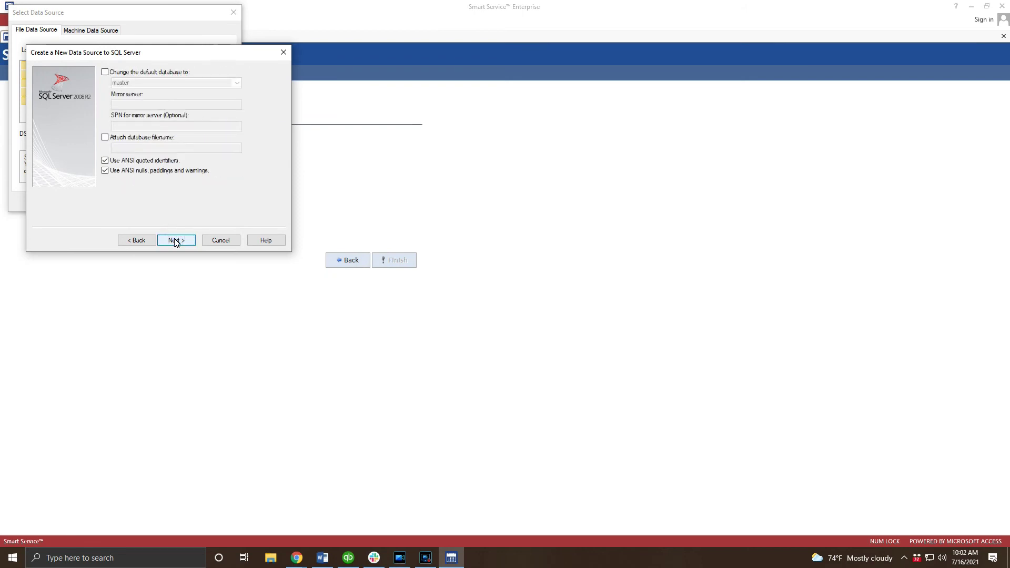
left_click(160, 75)
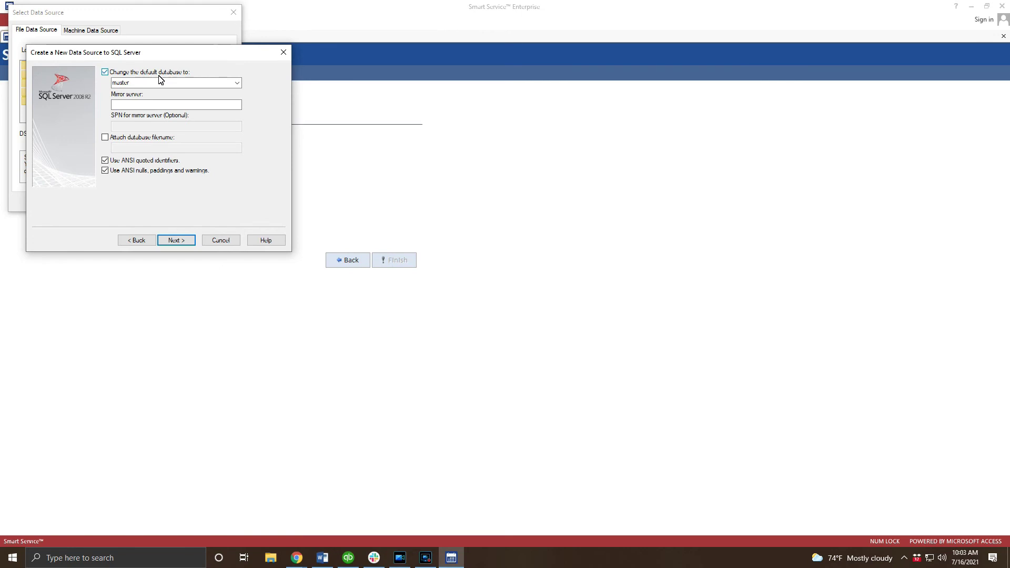
left_click(237, 83)
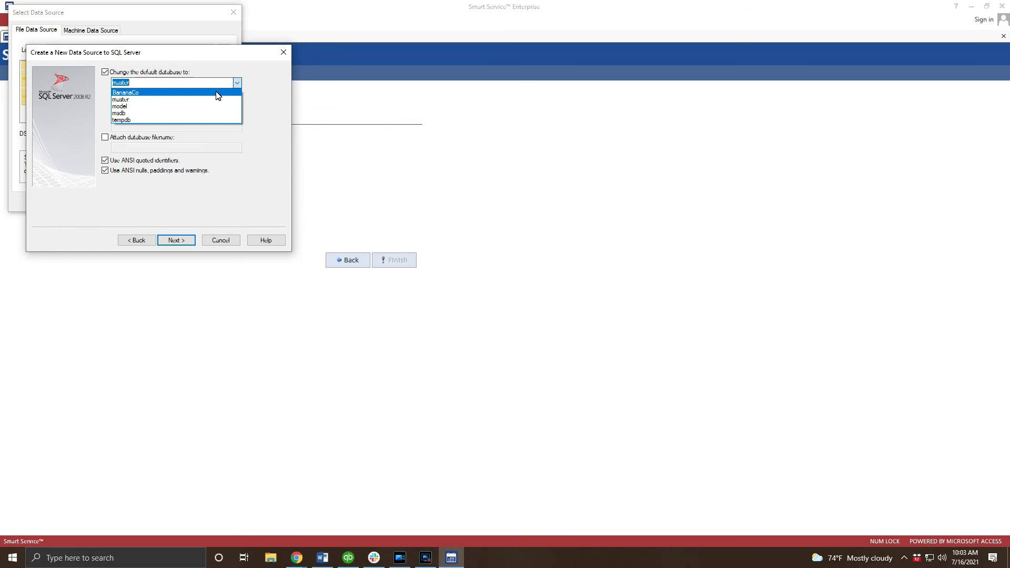
left_click(218, 93)
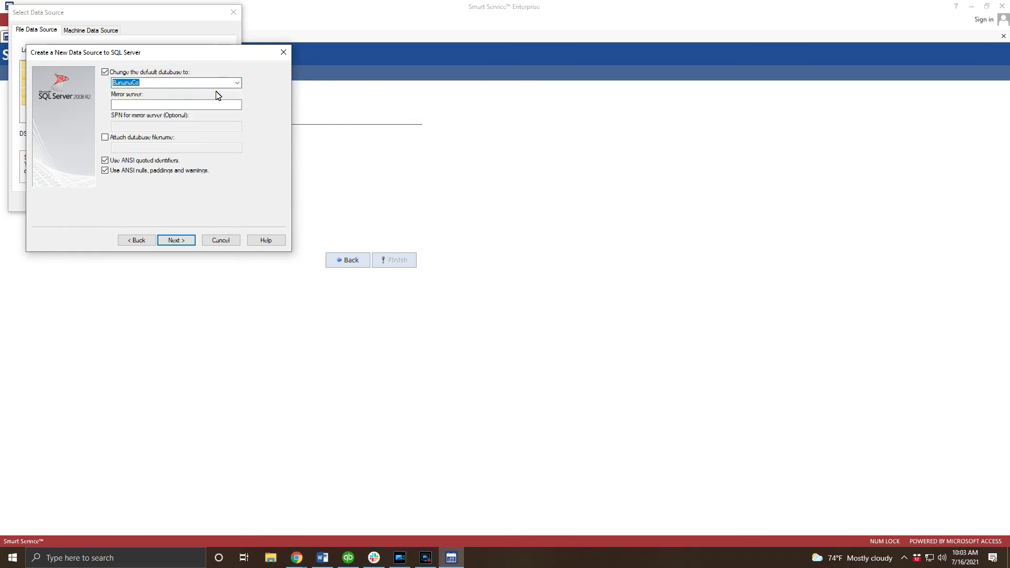
left_click(176, 240)
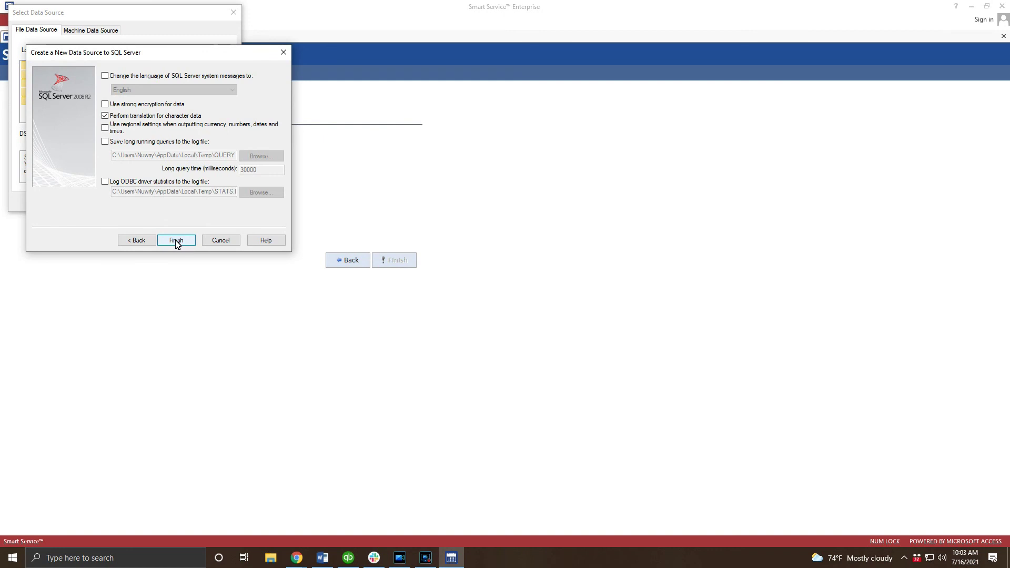
Step: Finish and accept the new SSX data source, then select it for the connection
left_click(176, 240)
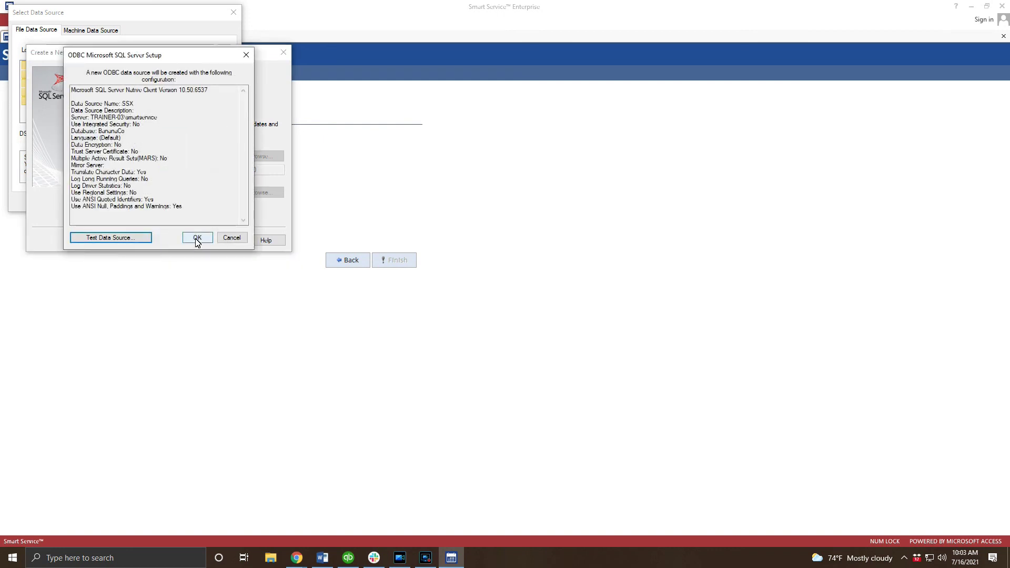
left_click(198, 238)
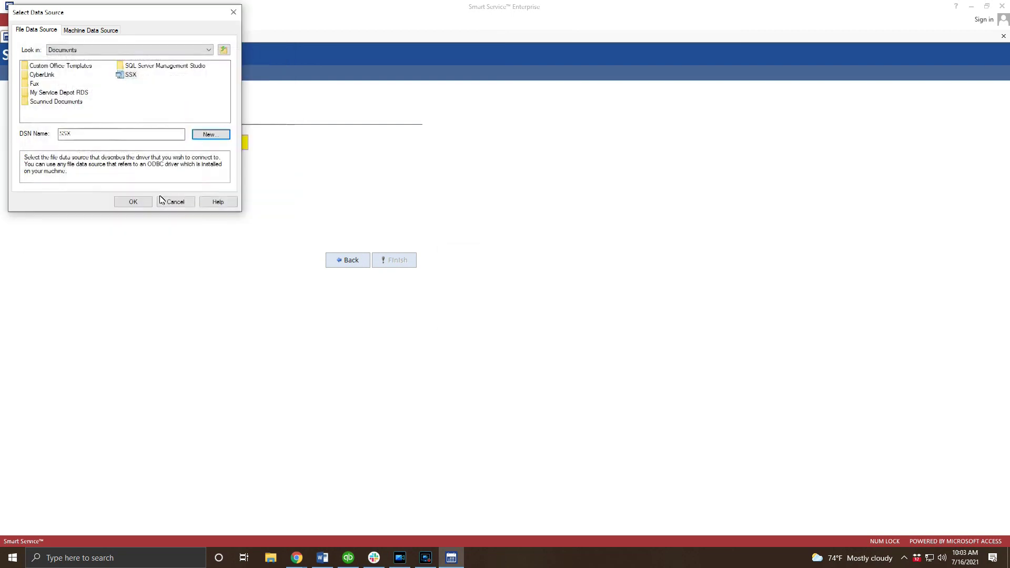
left_click(134, 203)
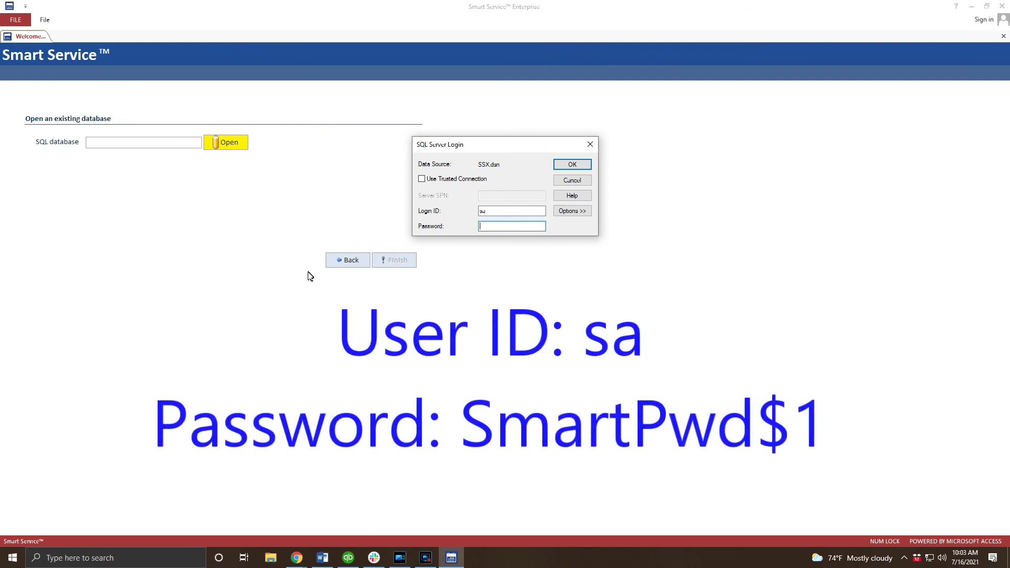
Step: Sign in to SQL Server with the login password, linking Smart Service to BananaCo
left_click(507, 227)
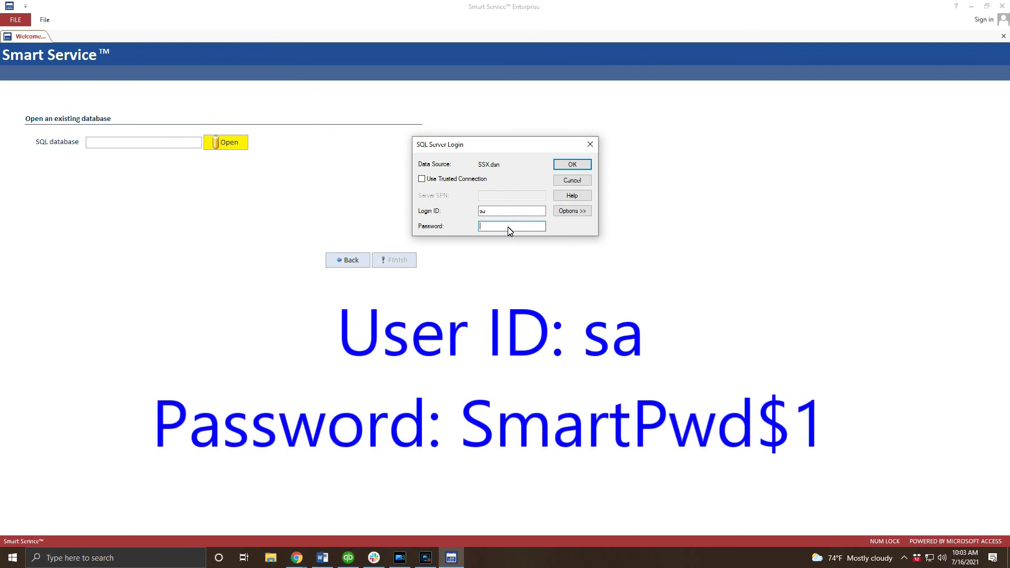
left_click(572, 165)
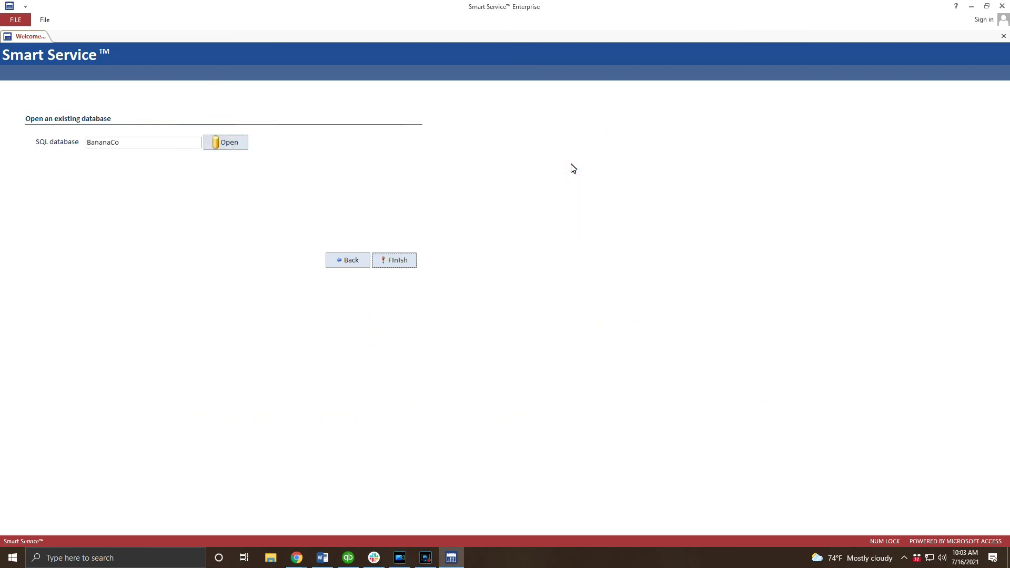
left_click(409, 261)
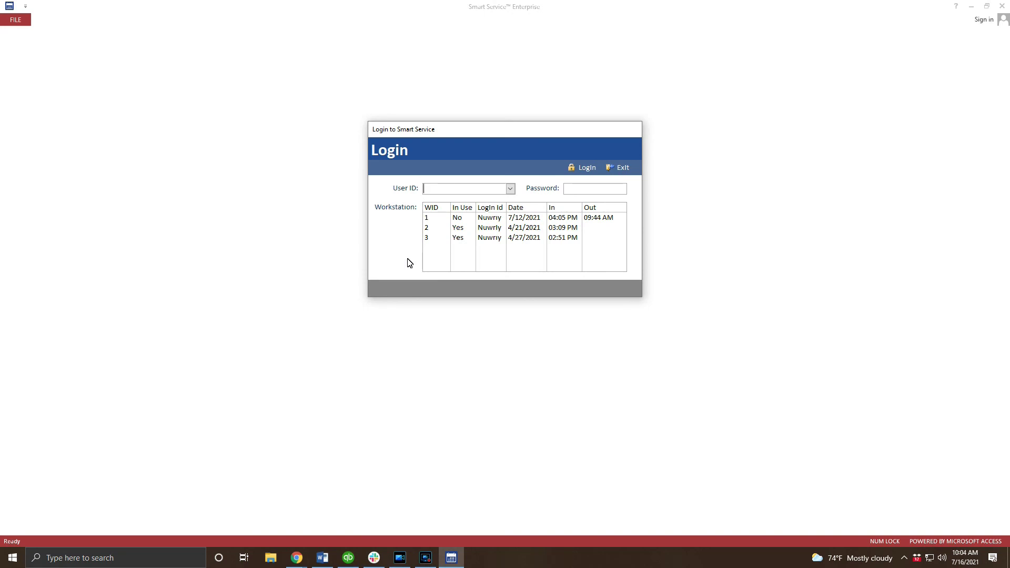
Step: Enter the user ID on the Smart Service Login screen
type("N")
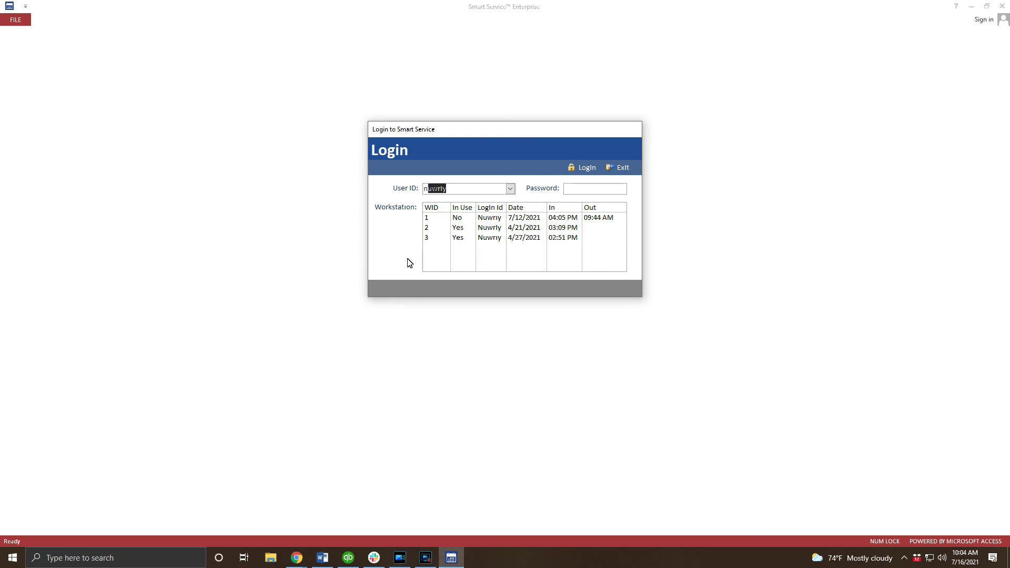